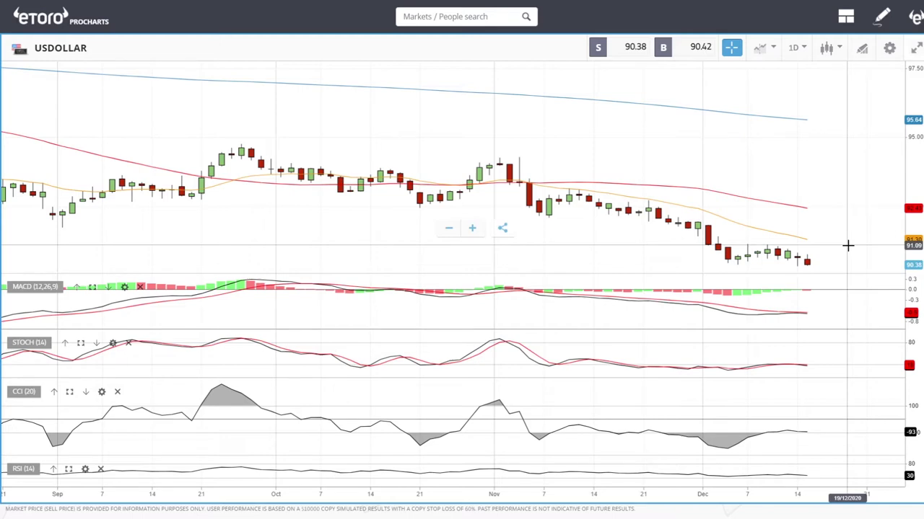
# Switch the USDOLLAR chart to weekly (1W) periodicity.
pyautogui.scroll(-5, 847, 245)
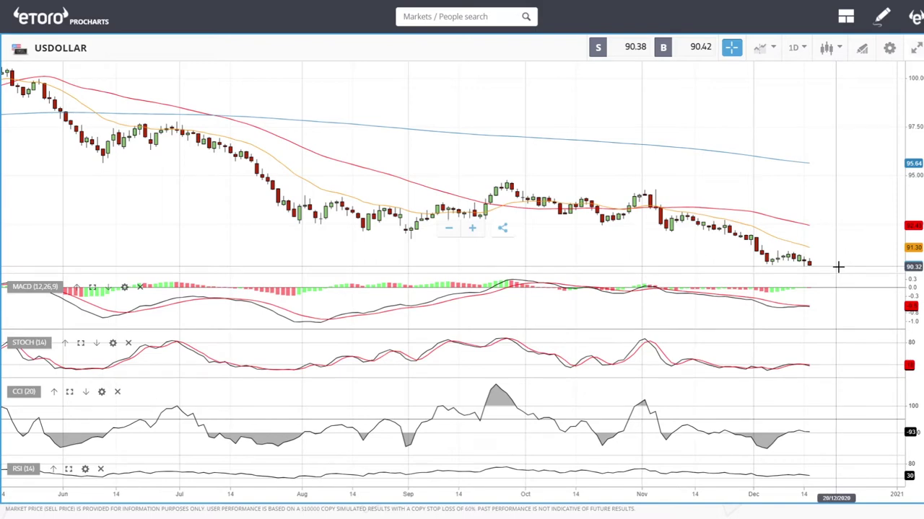
pyautogui.scroll(-5, 848, 250)
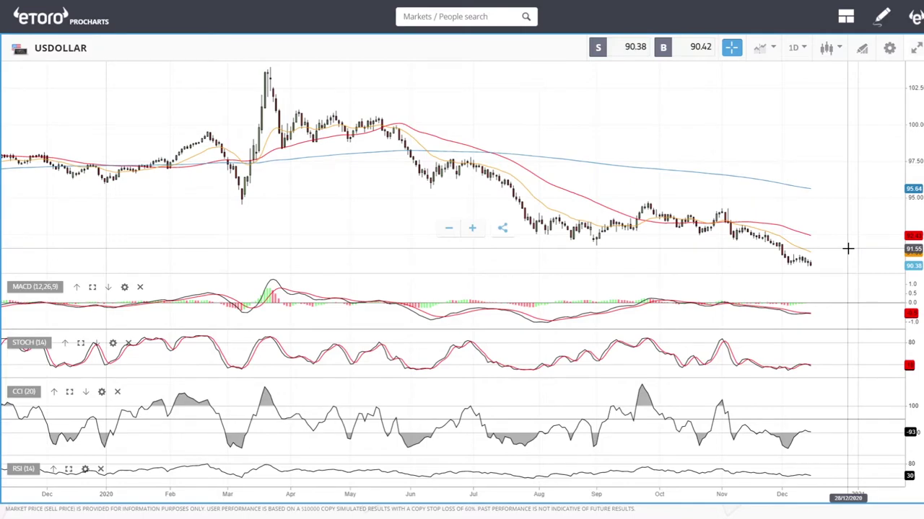
pyautogui.click(798, 47)
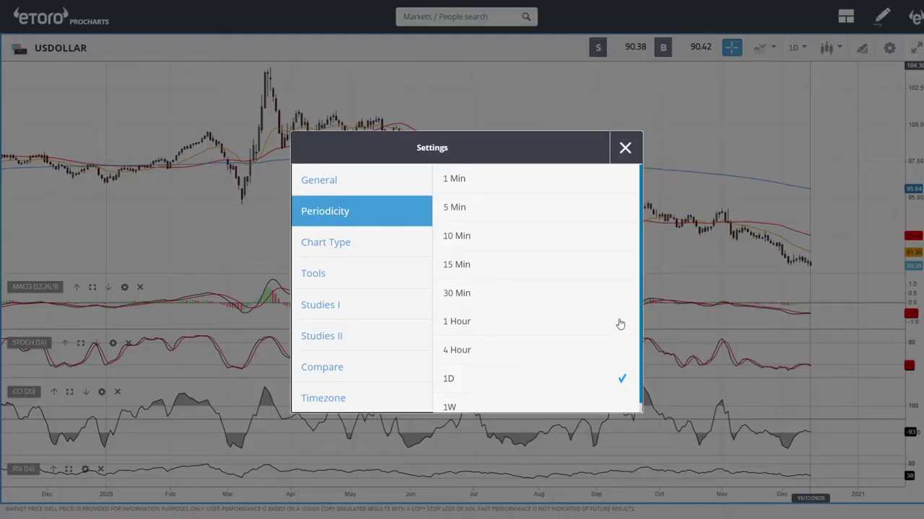
pyautogui.click(496, 406)
pyautogui.click(624, 147)
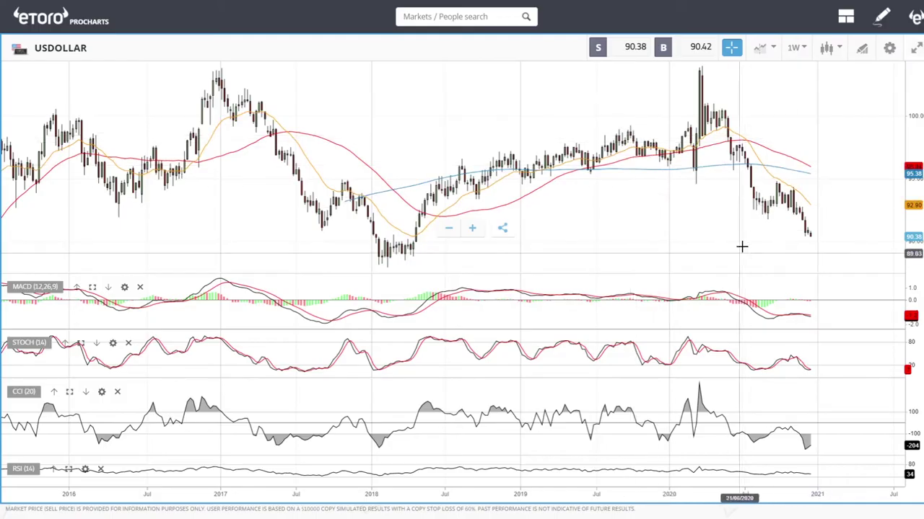
pyautogui.scroll(3, 747, 238)
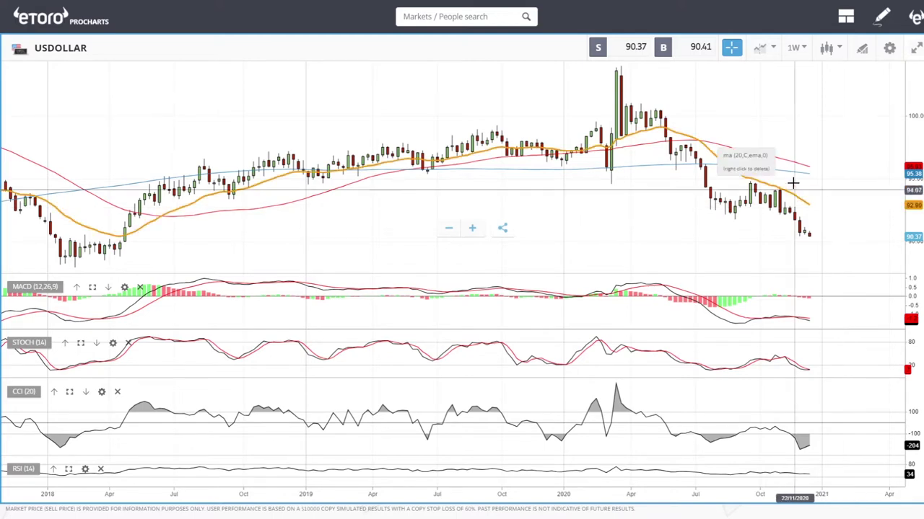
# Switch the USDOLLAR chart to 1 Hour periodicity.
pyautogui.click(795, 49)
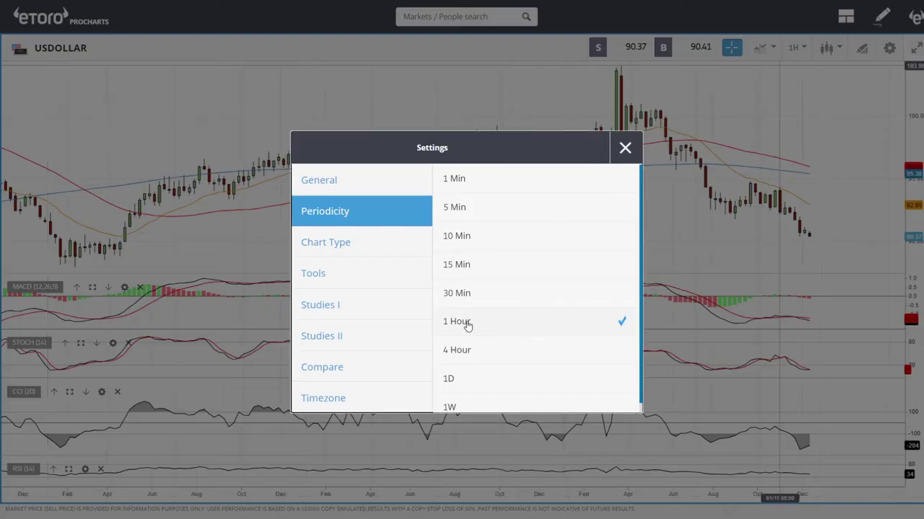
pyautogui.click(625, 148)
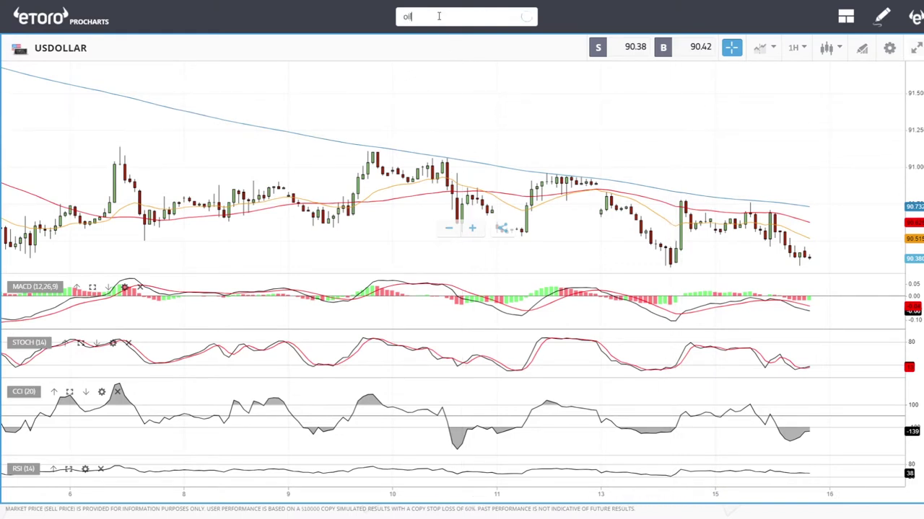
# Open the OIL market chart and set its periodicity to 1D.
pyautogui.click(424, 65)
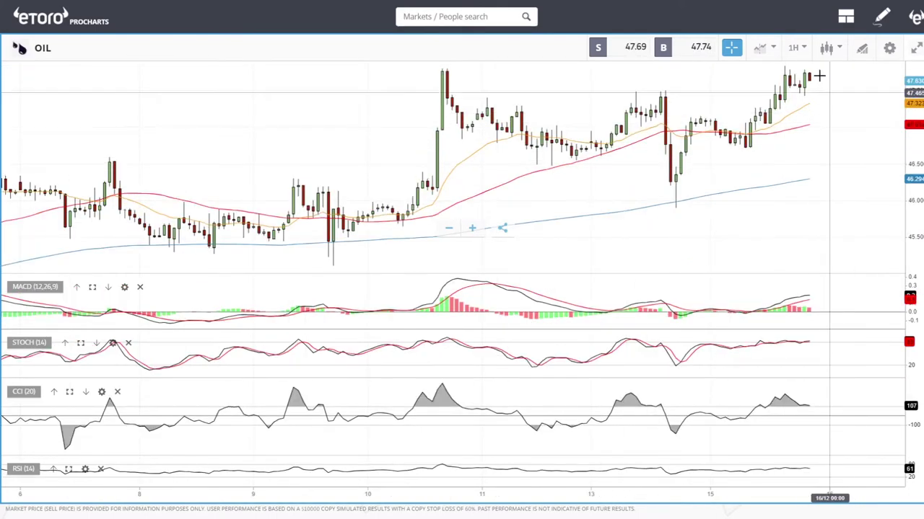
pyautogui.click(796, 48)
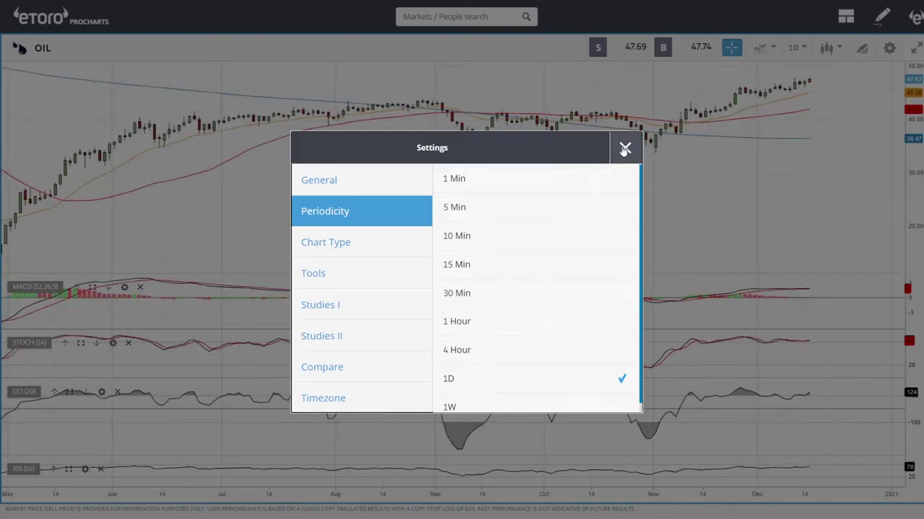
pyautogui.click(624, 148)
# Draw a rising line across the late-November and mid-December highs on the OIL chart, spanning about 24 bars.
pyautogui.scroll(5, 839, 147)
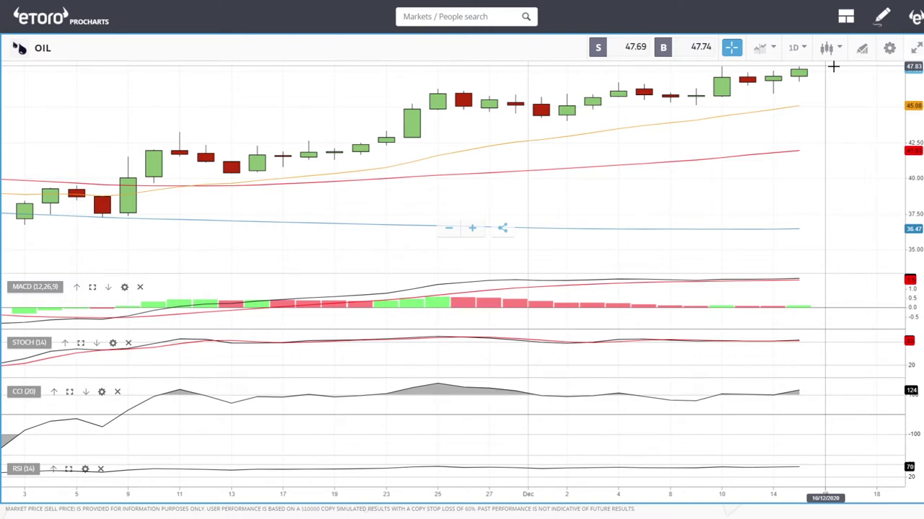
pyautogui.scroll(-5, 852, 147)
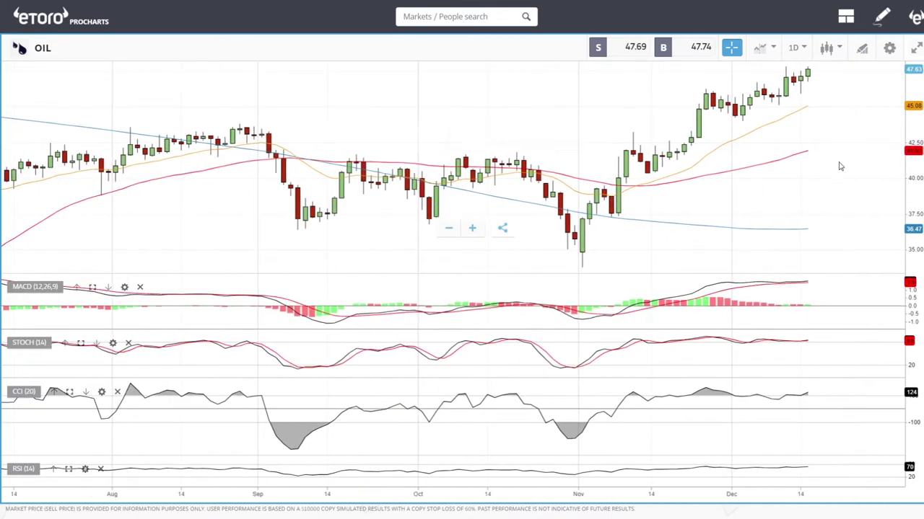
pyautogui.moveTo(839, 166); pyautogui.dragTo(755, 225)
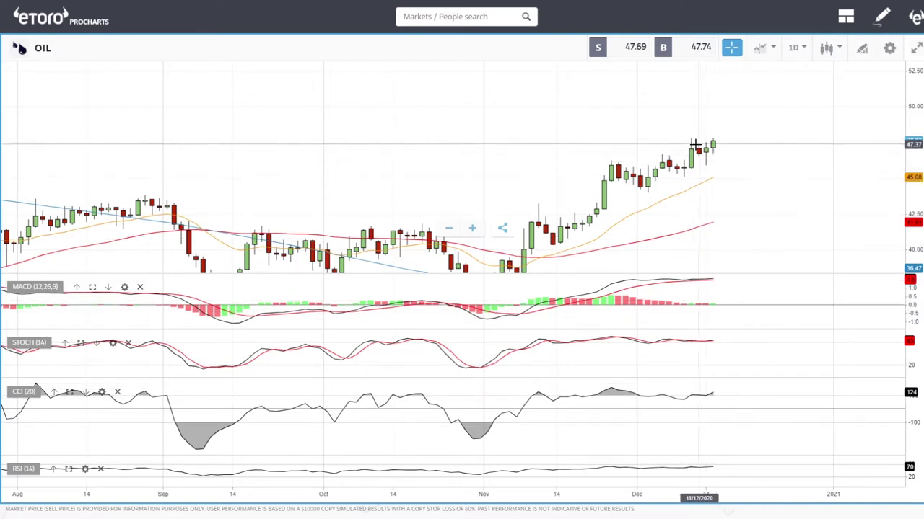
pyautogui.click(863, 49)
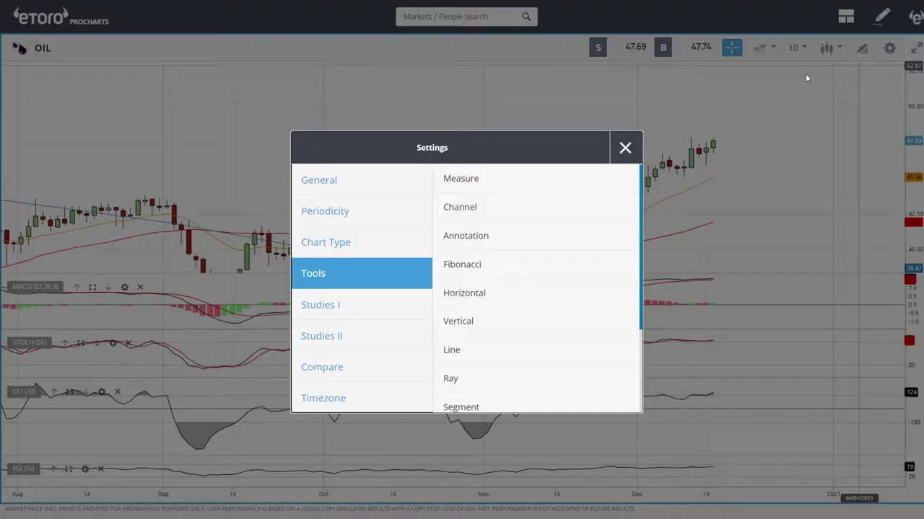
pyautogui.click(465, 350)
pyautogui.click(610, 163)
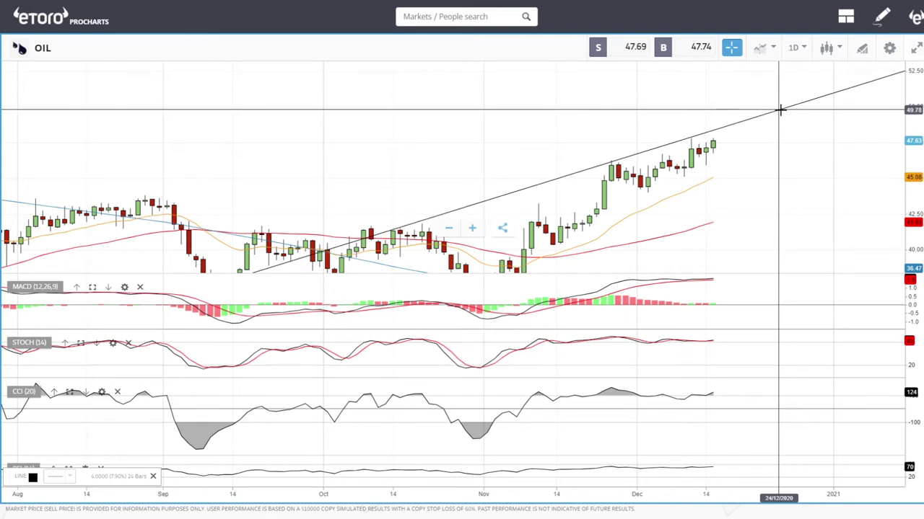
pyautogui.click(779, 108)
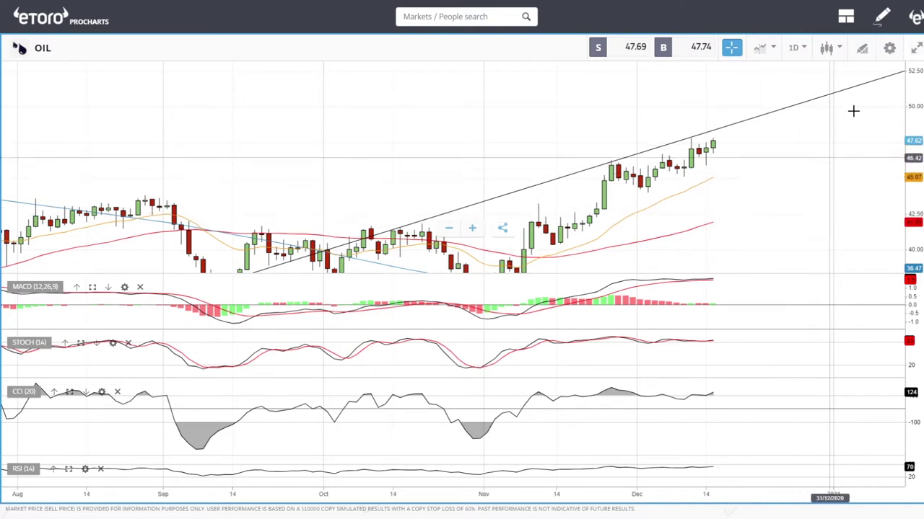
# Place a horizontal line under the recent OIL candles and adjust its level to about 45.08.
pyautogui.click(862, 49)
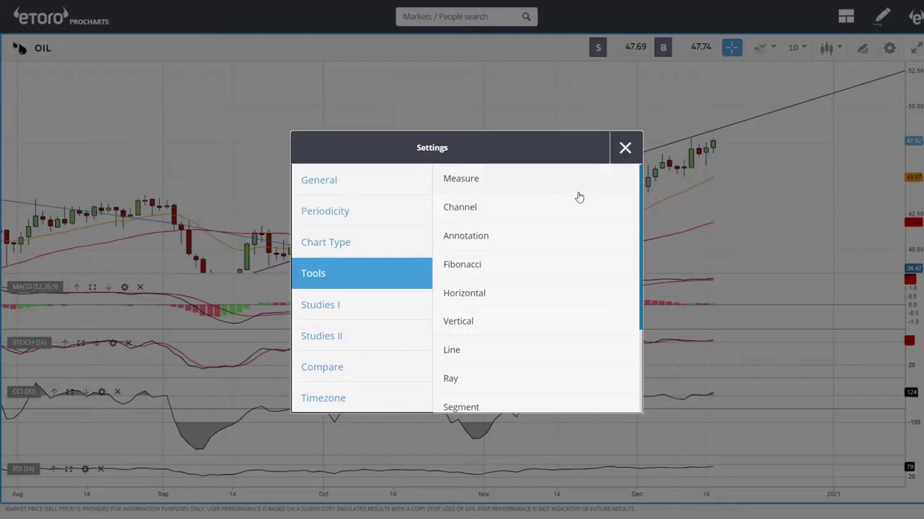
pyautogui.click(493, 287)
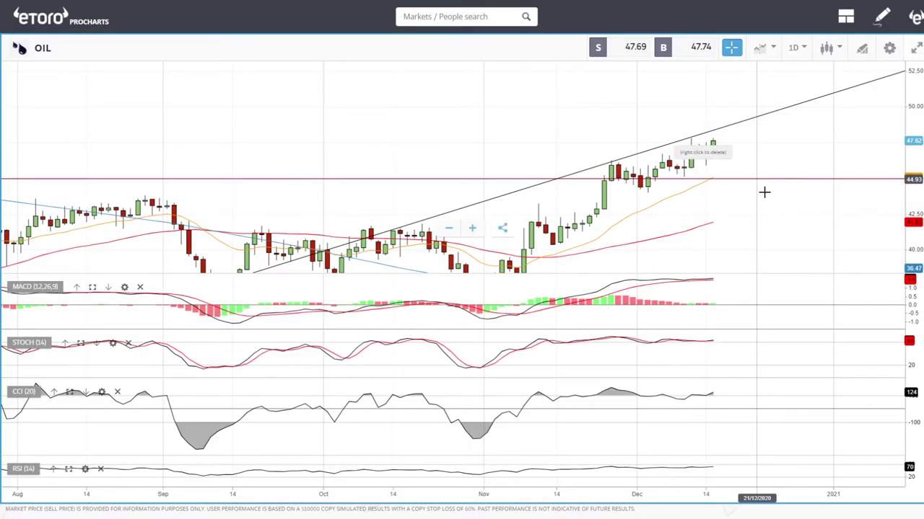
pyautogui.click(764, 192)
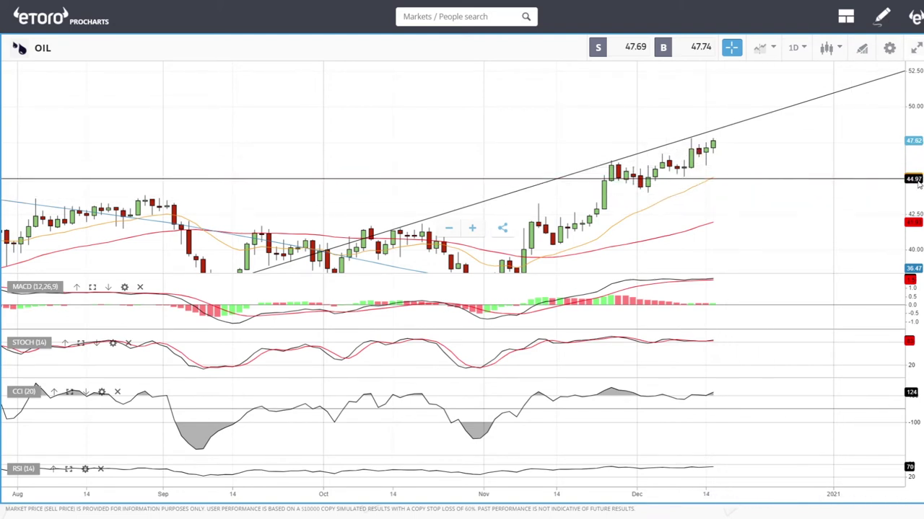
pyautogui.moveTo(789, 173); pyautogui.dragTo(783, 176)
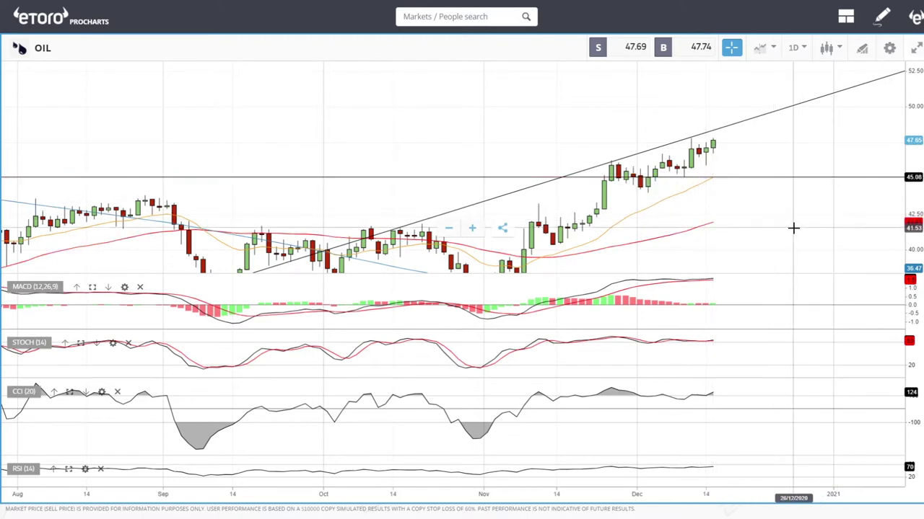
# Switch the OIL chart to weekly (1W) periodicity and delete the rising line and the horizontal line.
pyautogui.click(798, 47)
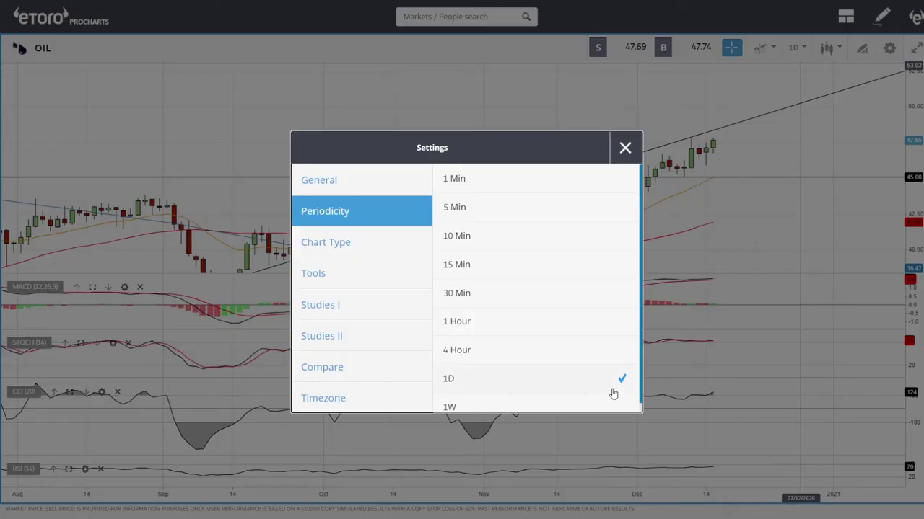
pyautogui.click(513, 407)
pyautogui.click(625, 148)
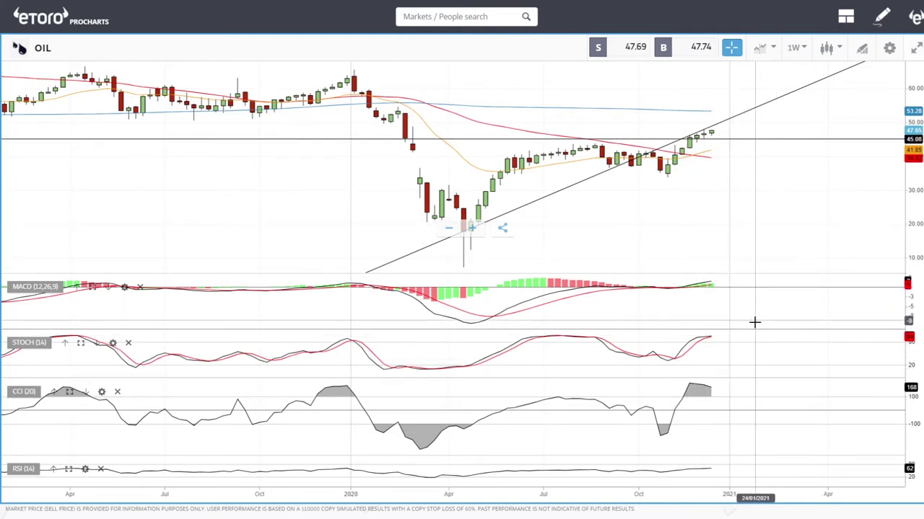
pyautogui.rightClick(738, 115)
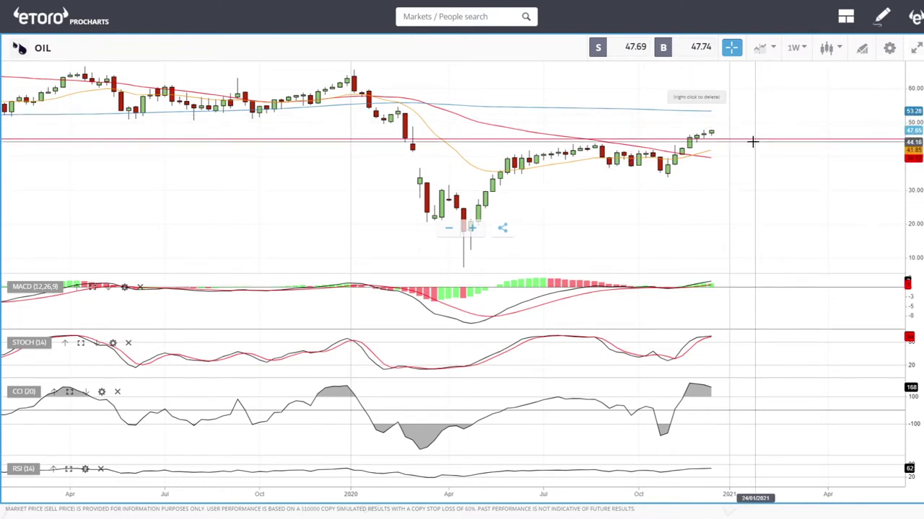
pyautogui.rightClick(708, 140)
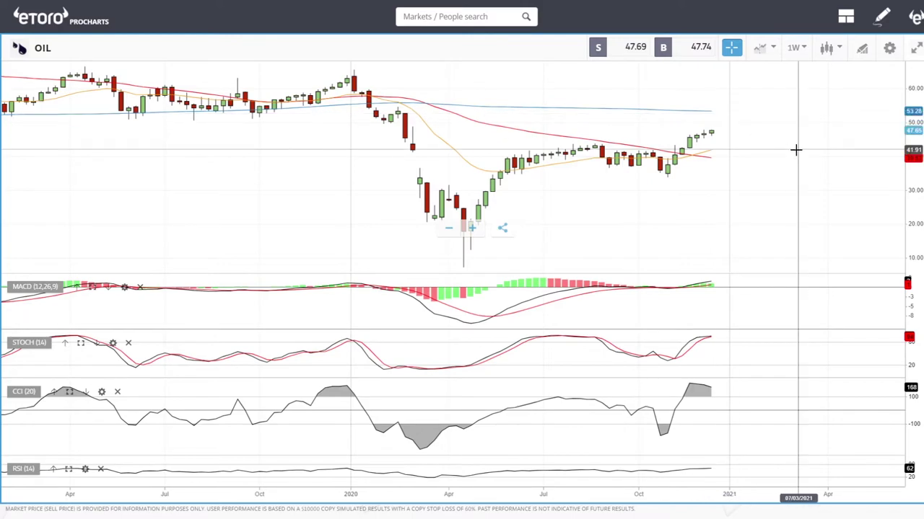
# Draw a Fibonacci retracement on the weekly OIL chart from the January 2020 high to the April 2020 low.
pyautogui.click(861, 48)
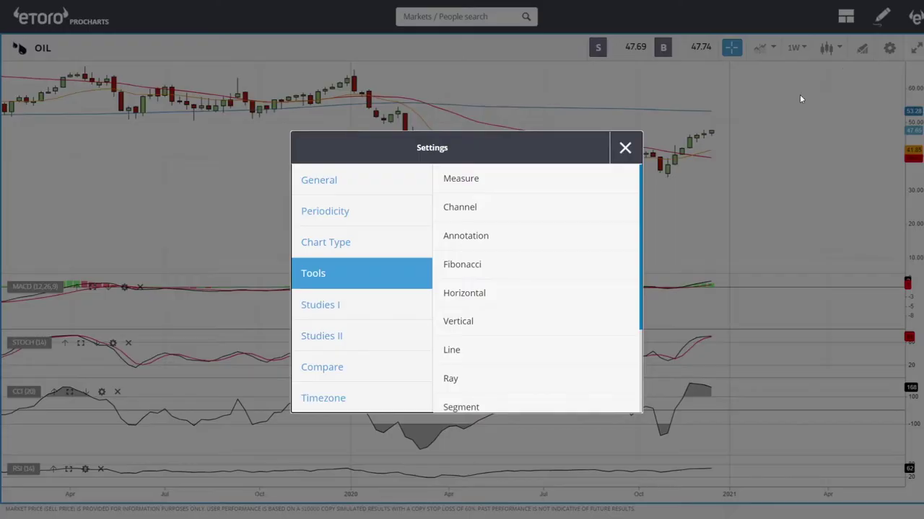
pyautogui.click(469, 269)
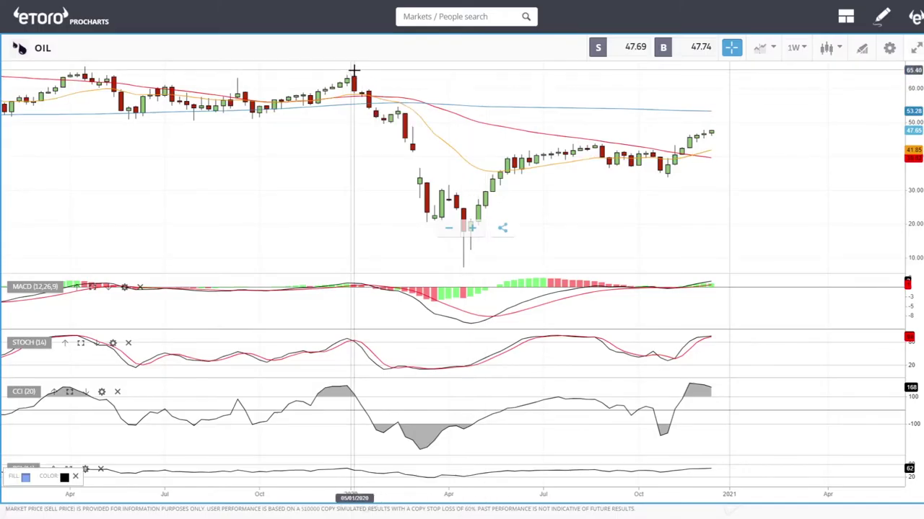
pyautogui.moveTo(353, 69); pyautogui.dragTo(390, 117)
pyautogui.moveTo(422, 163); pyautogui.dragTo(464, 268)
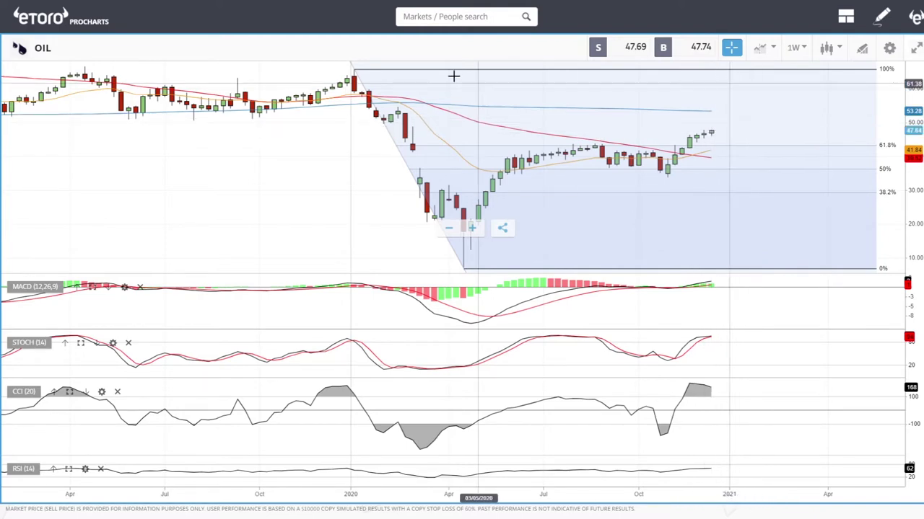
# Delete the Fibonacci retracement and set the OIL chart back to 1D periodicity.
pyautogui.rightClick(354, 69)
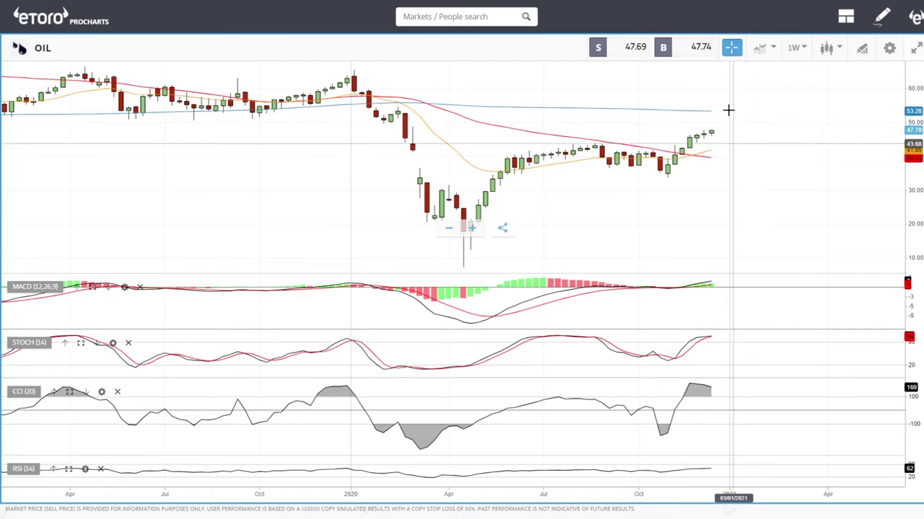
pyautogui.click(798, 49)
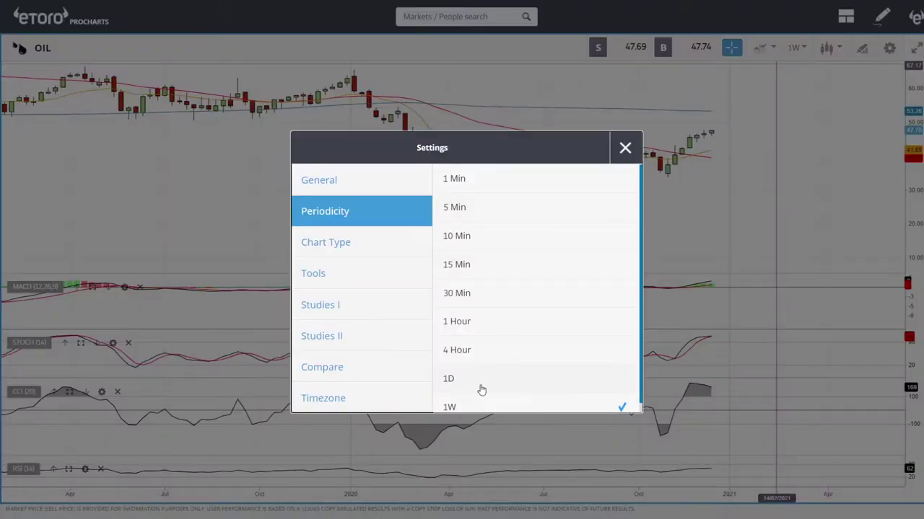
pyautogui.click(625, 148)
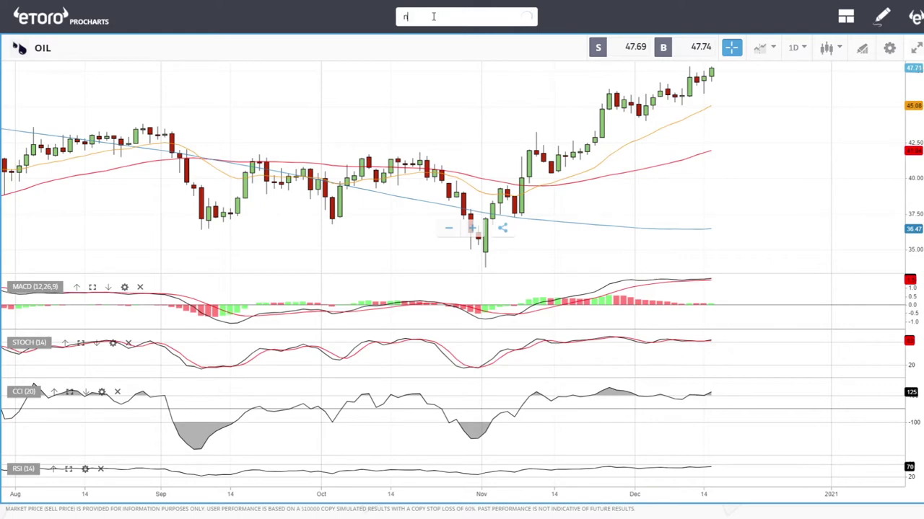
# Search the markets for "nat", open the NATGAS chart, and examine its recent candles and longer-term daily trend.
pyautogui.click(433, 15)
pyautogui.write('nat')
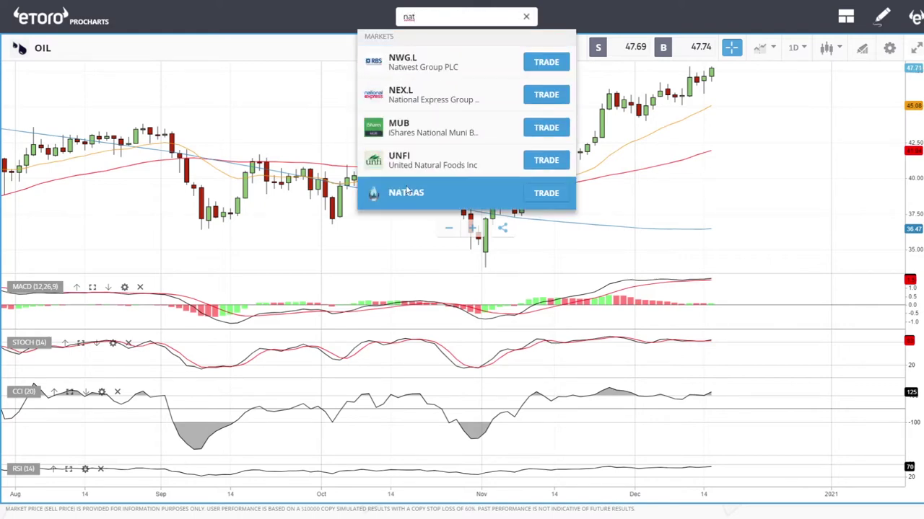
pyautogui.click(433, 192)
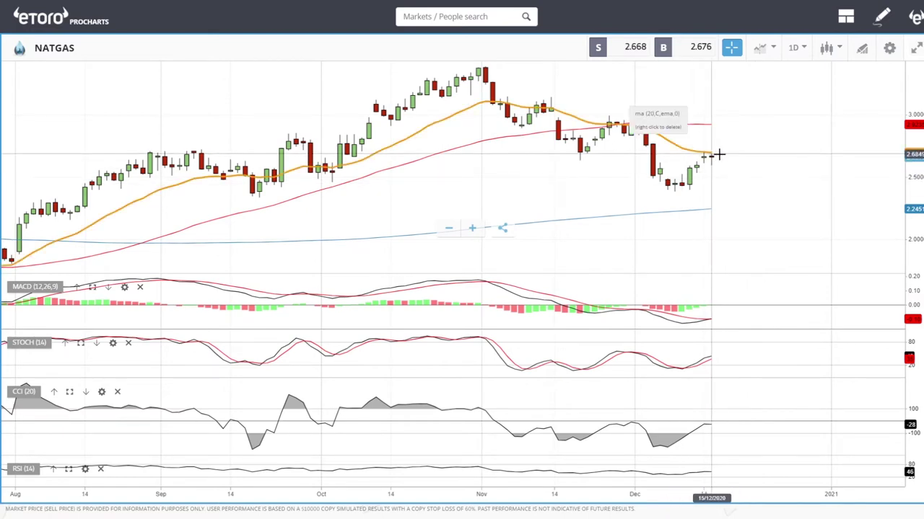
pyautogui.scroll(4, 732, 153)
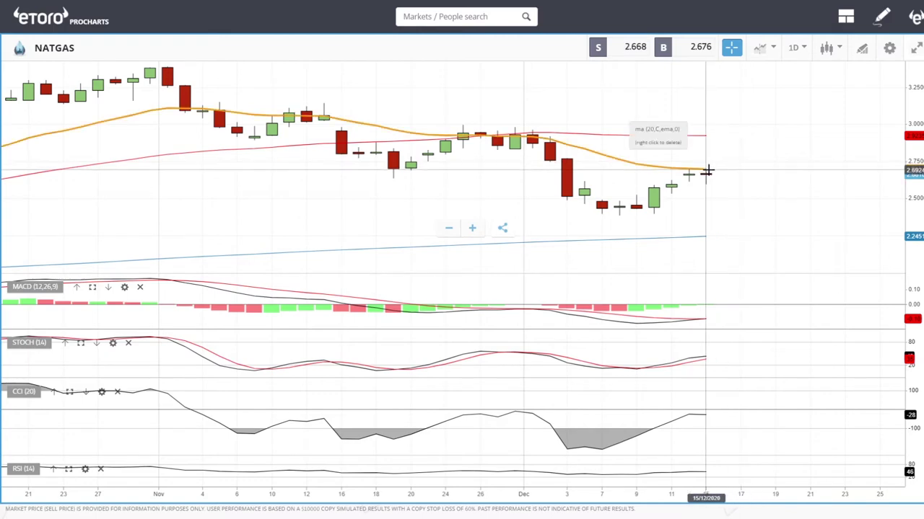
pyautogui.scroll(-4, 748, 181)
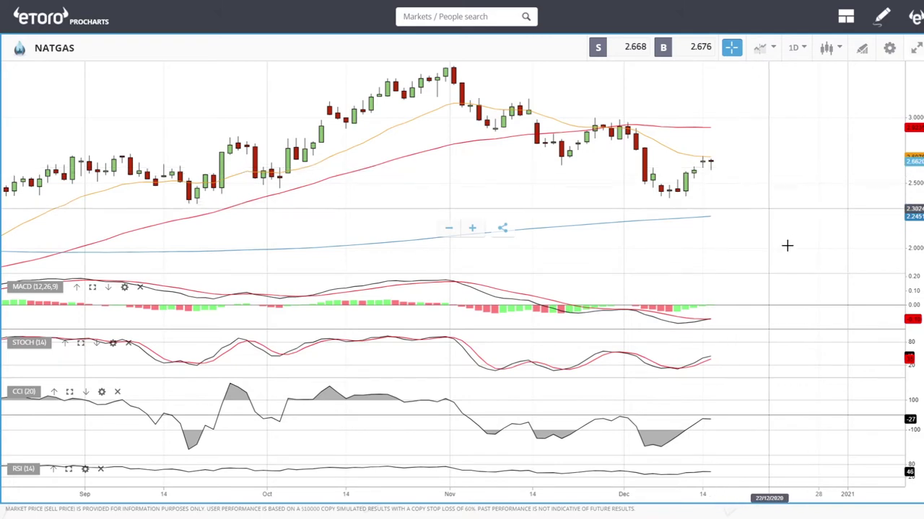
pyautogui.scroll(-10, 746, 190)
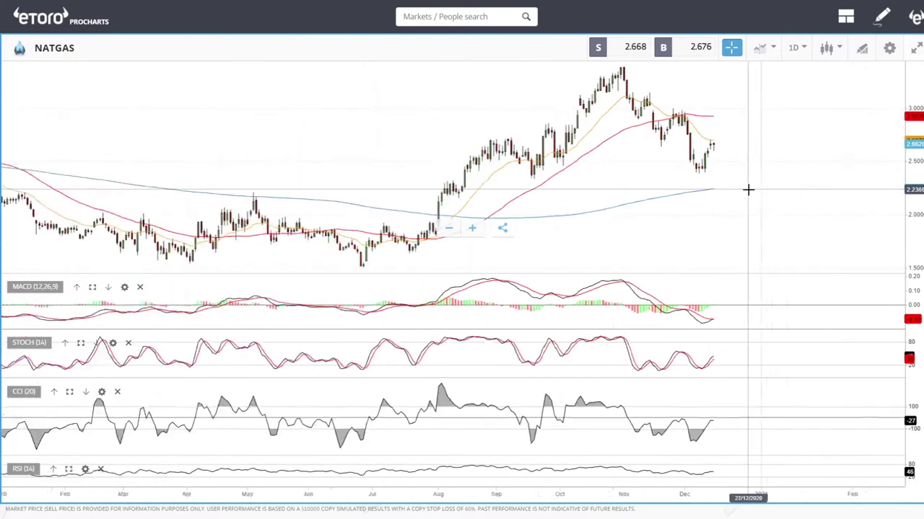
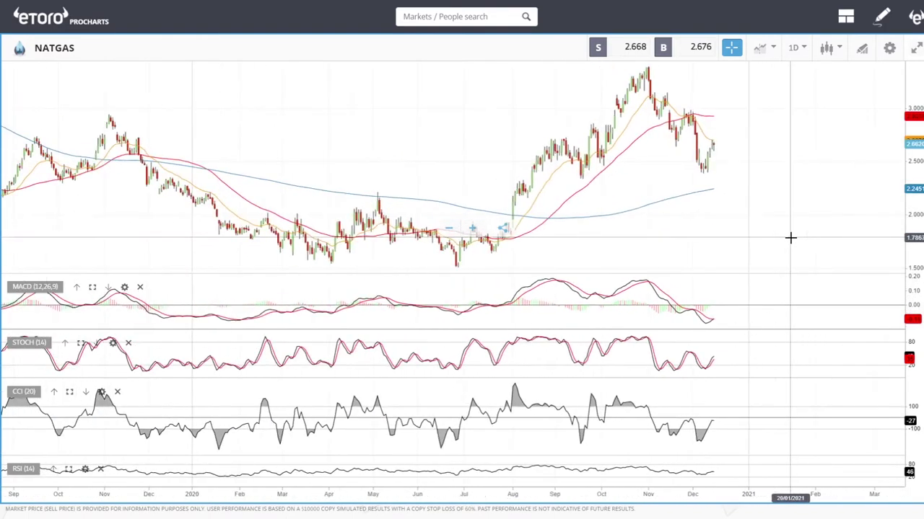
# Draw a Fibonacci retracement on the daily NATGAS chart from the late June 2020 low to the high around the start of November 2020.
pyautogui.click(860, 52)
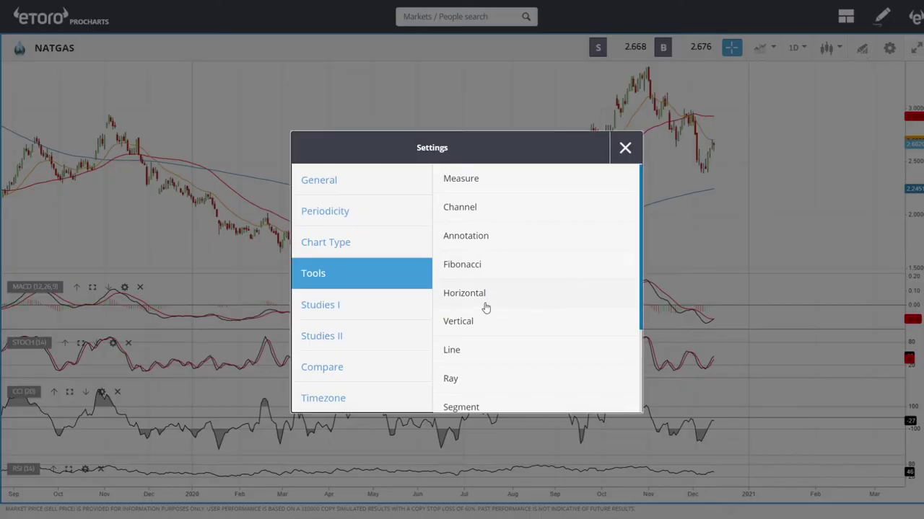
pyautogui.click(463, 264)
pyautogui.click(456, 266)
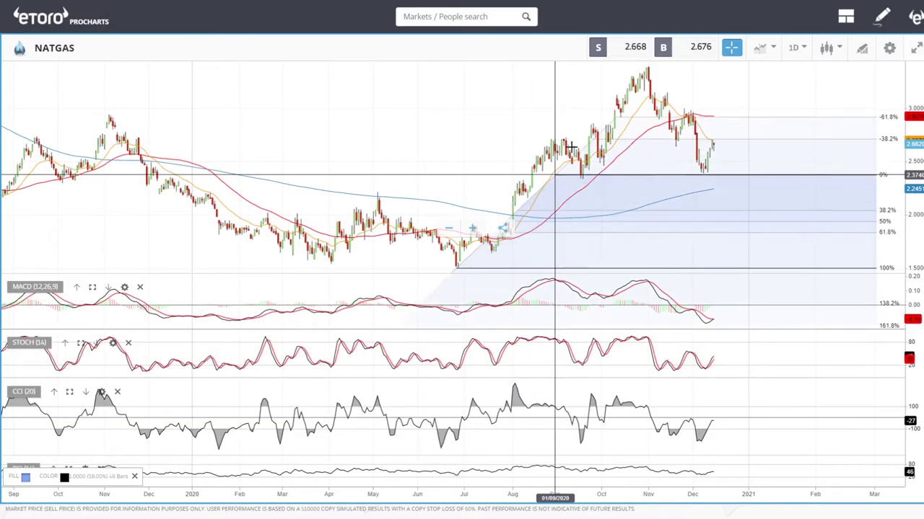
pyautogui.click(648, 67)
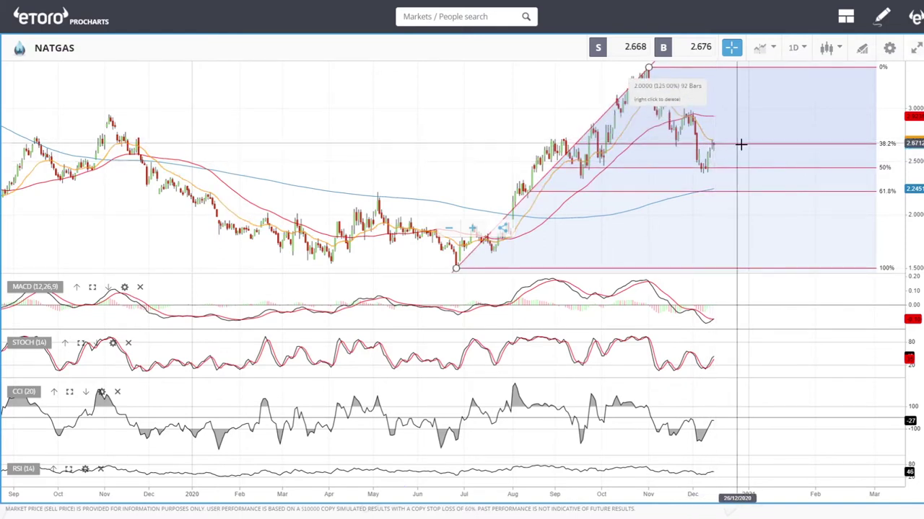
# Delete the Fibonacci retracement from the NATGAS chart and review its recent candles and longer-term daily trend.
pyautogui.click(645, 71)
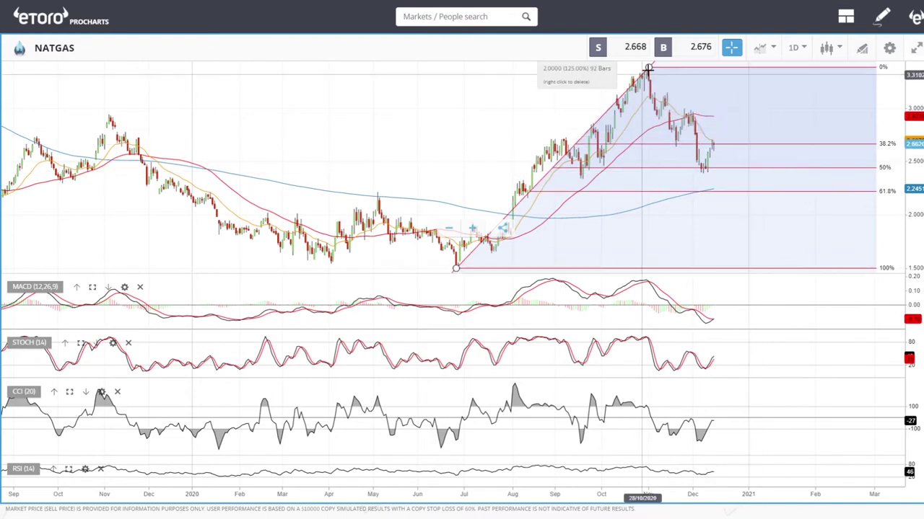
pyautogui.press('Delete')
pyautogui.scroll(5, 819, 160)
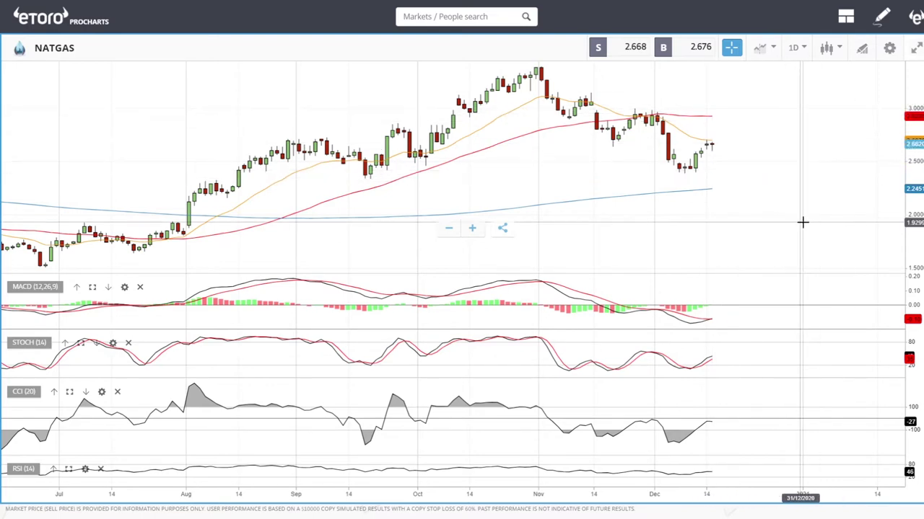
pyautogui.scroll(-4, 804, 218)
pyautogui.scroll(-1, 803, 219)
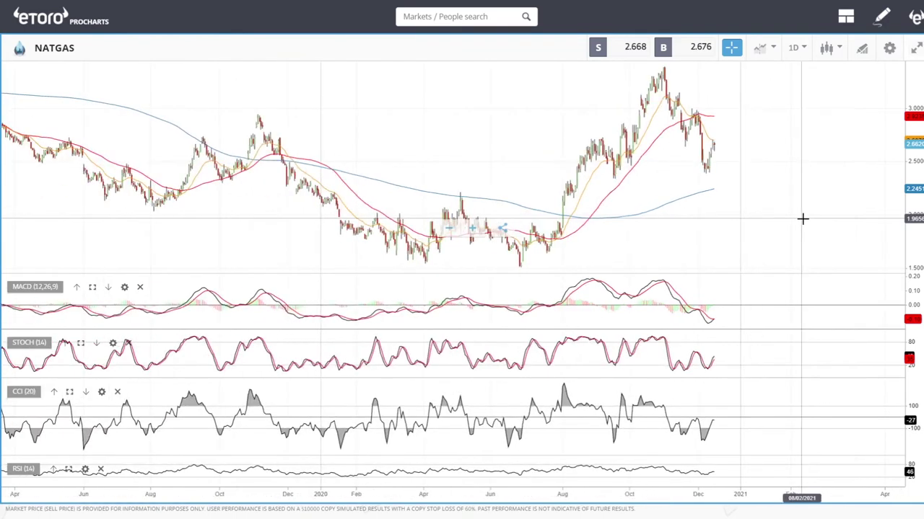
pyautogui.scroll(3, 803, 218)
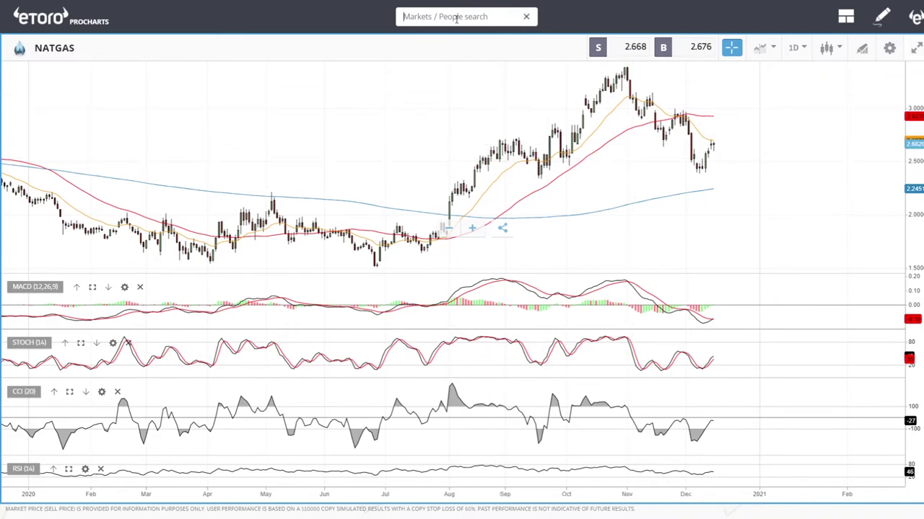
# Search the markets for "cop", open the COPPER chart, and examine its recent daily candles against the moving averages and longer trend.
pyautogui.write('p')
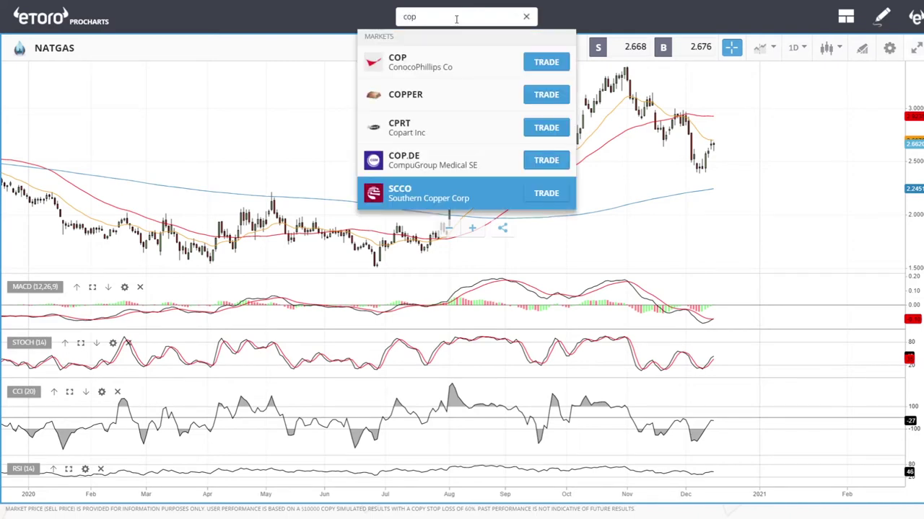
pyautogui.click(433, 94)
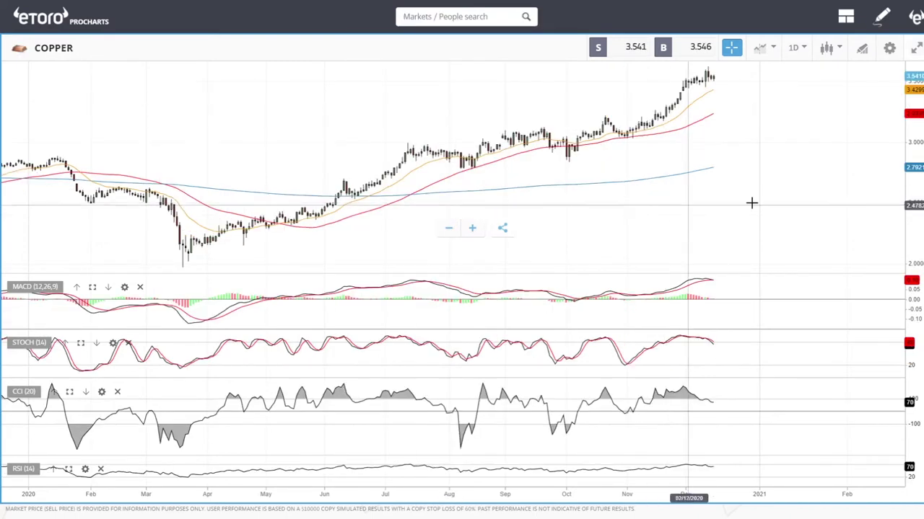
pyautogui.scroll(5, 785, 119)
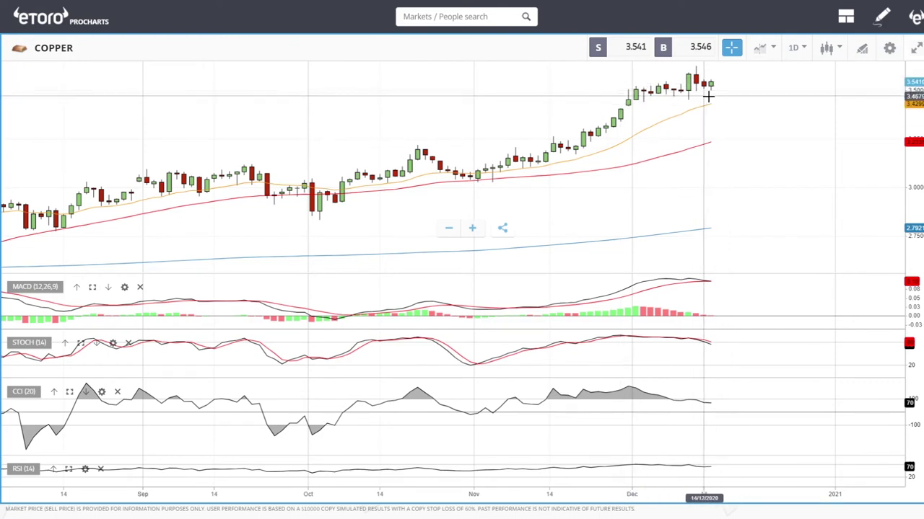
pyautogui.scroll(-5, 748, 101)
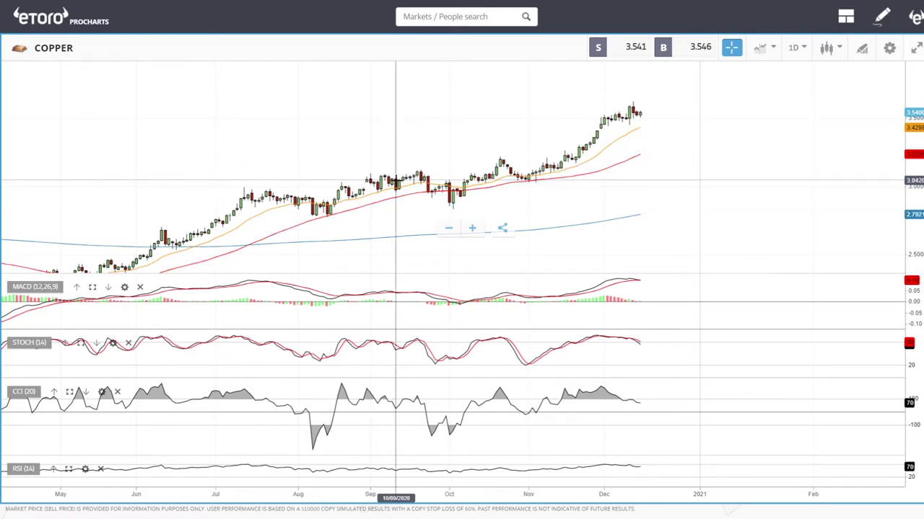
pyautogui.scroll(4, 707, 152)
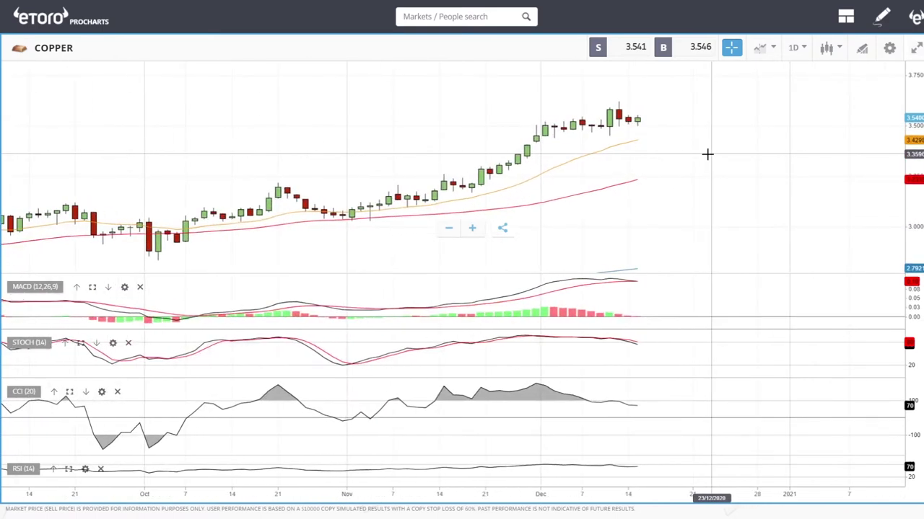
pyautogui.scroll(-4, 707, 152)
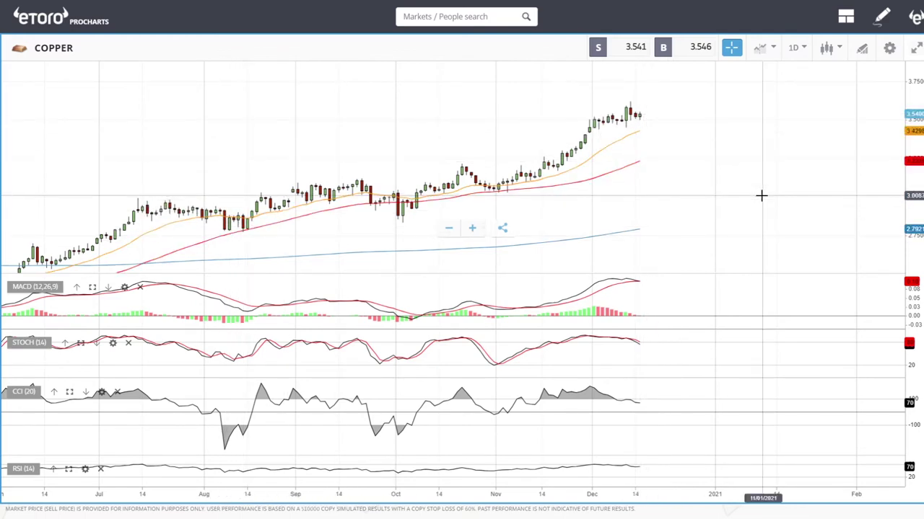
pyautogui.scroll(3, 761, 194)
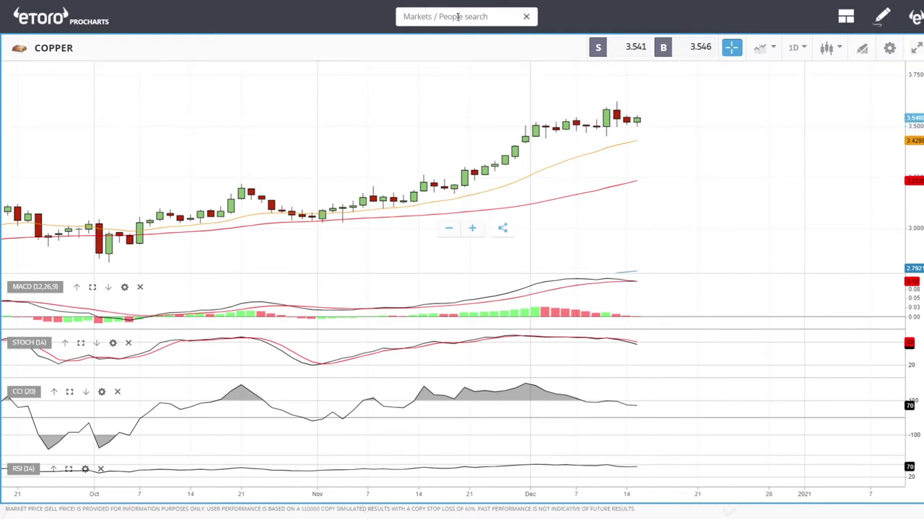
# Search the markets for gold, open the GOLD chart, and examine its recent daily candles and the trend since early 2020.
pyautogui.write('d')
pyautogui.click(401, 62)
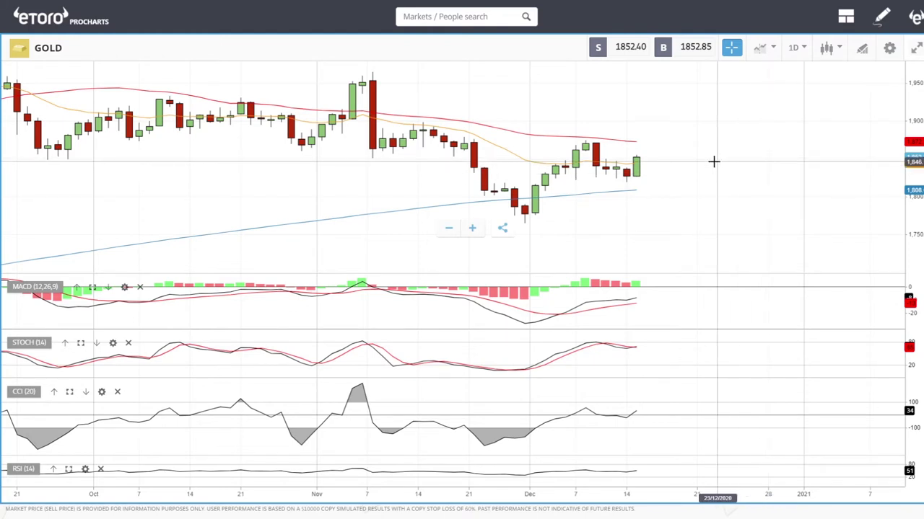
pyautogui.scroll(-8, 735, 148)
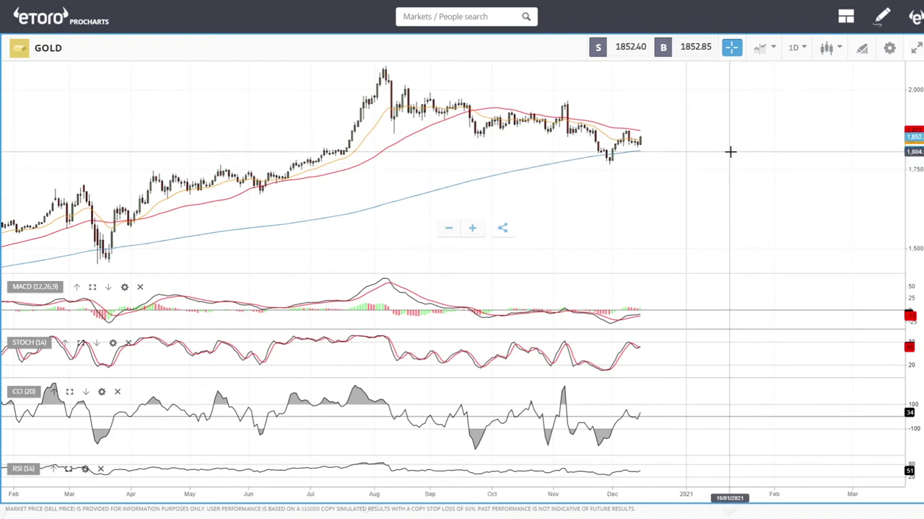
pyautogui.scroll(8, 762, 157)
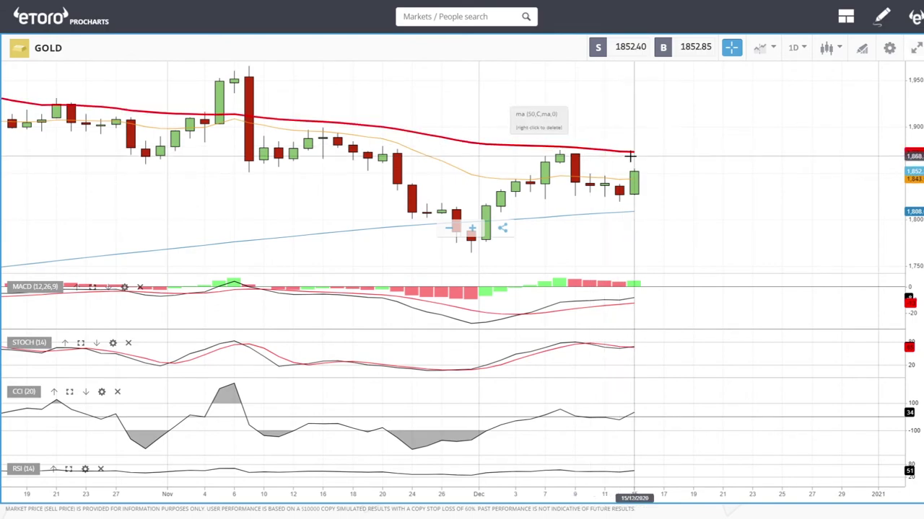
pyautogui.scroll(-8, 709, 194)
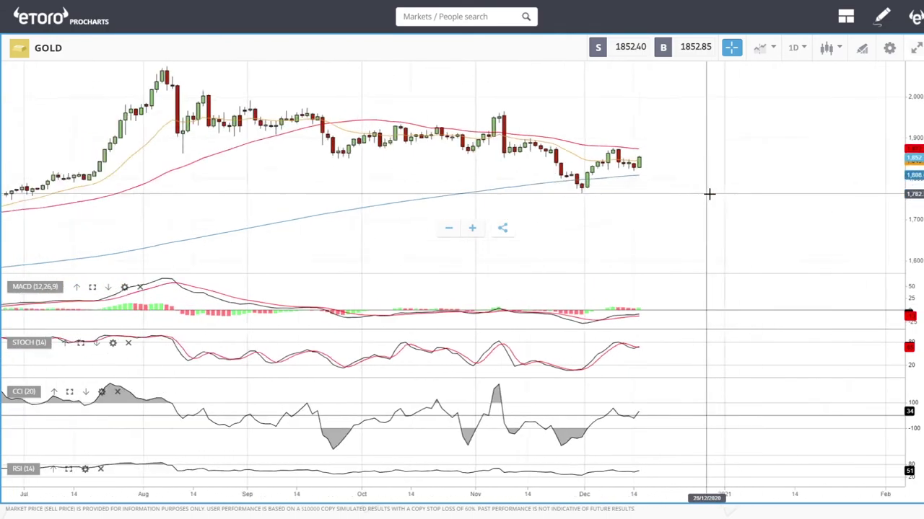
# Draw a descending trend line on the daily GOLD chart from the August 2020 high across the November 2020 high.
pyautogui.scroll(-3, 710, 194)
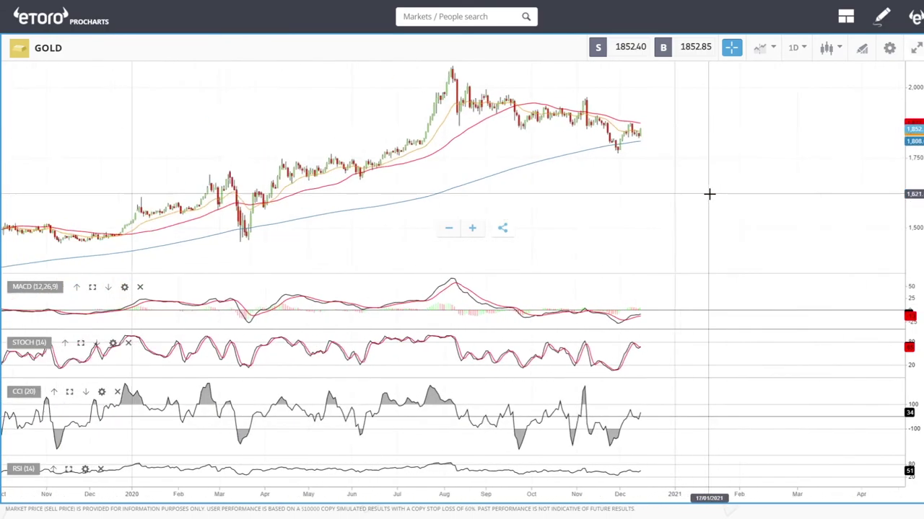
pyautogui.click(862, 49)
pyautogui.click(452, 351)
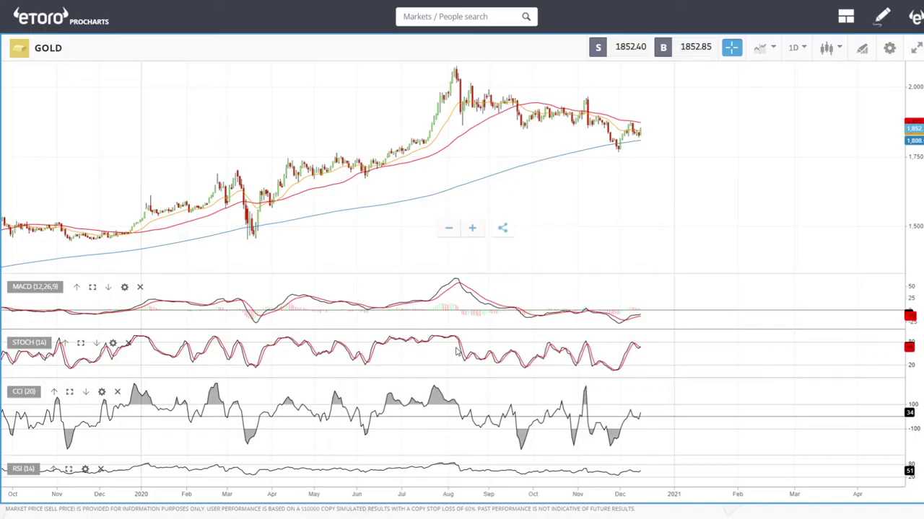
pyautogui.click(456, 67)
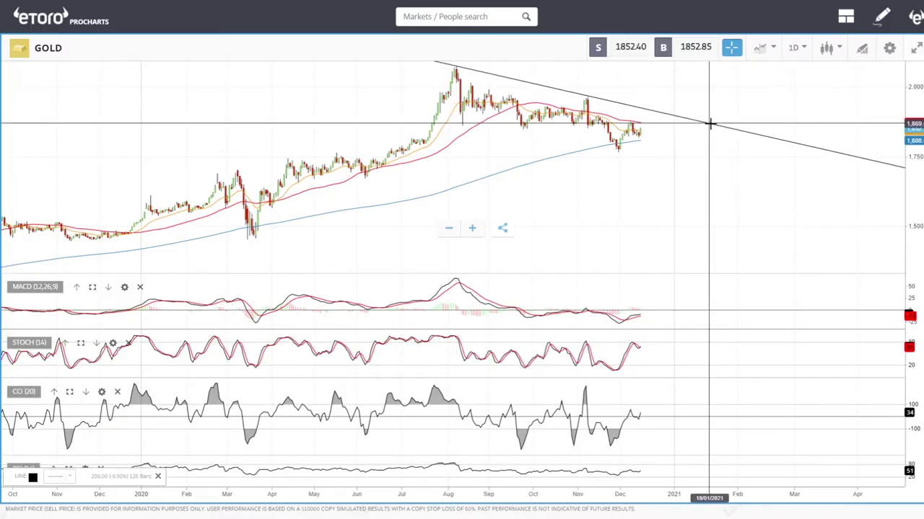
pyautogui.click(710, 124)
# Draw a rising trend line on the daily GOLD chart from the March 2020 low along the low around the end of November 2020.
pyautogui.click(862, 48)
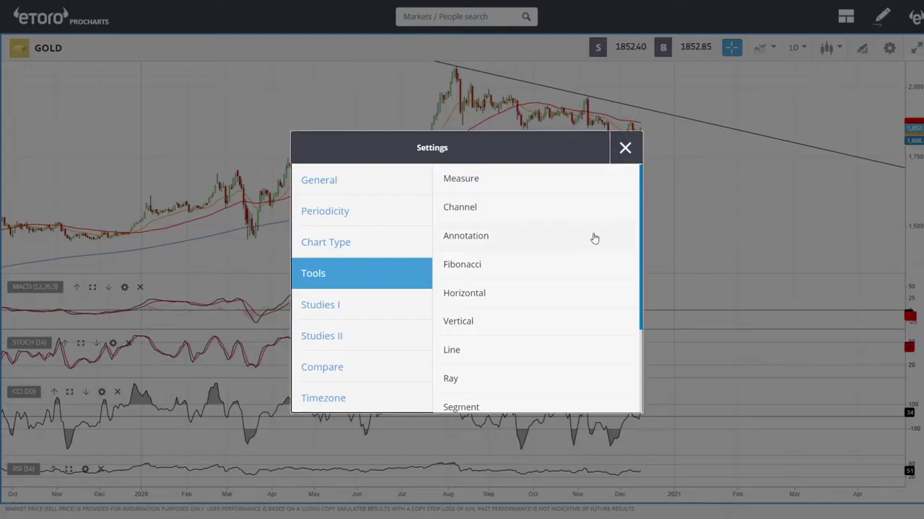
pyautogui.click(487, 351)
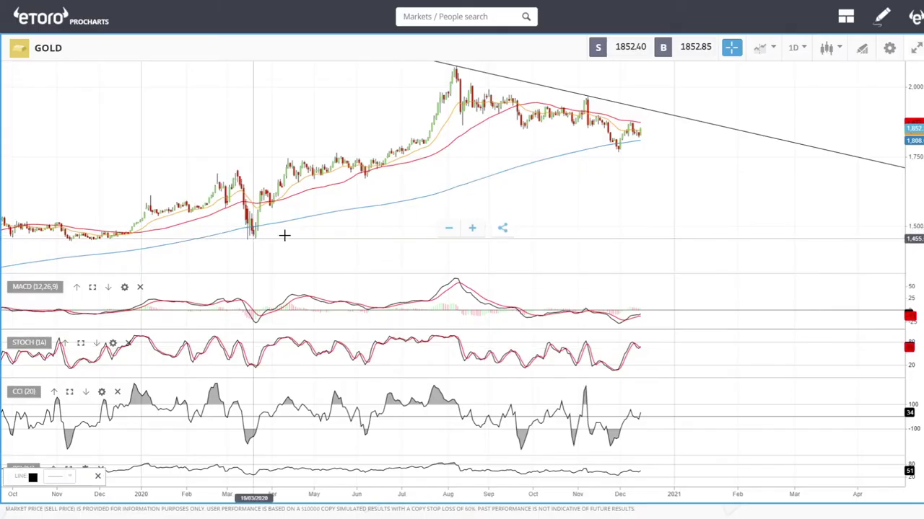
pyautogui.click(252, 237)
pyautogui.click(801, 106)
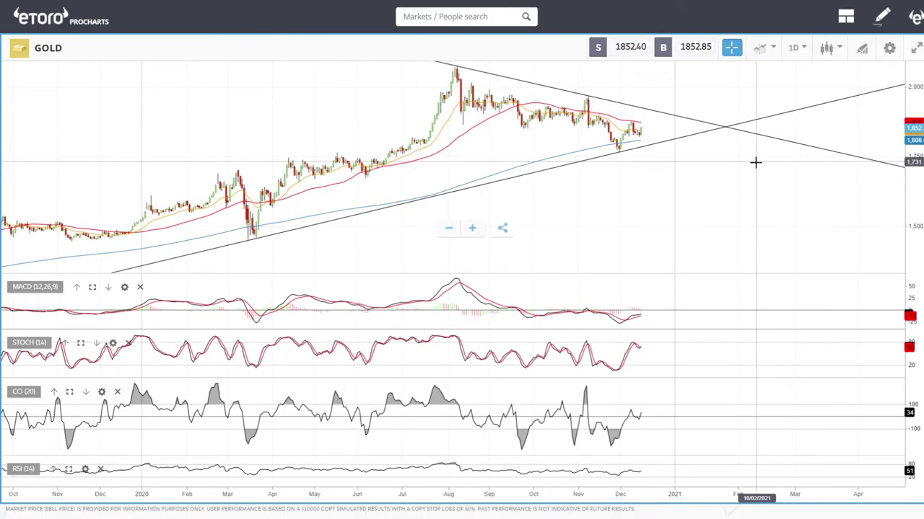
# Examine the GOLD price between the two converging trend lines, both on the recent candles and over the longer daily range.
pyautogui.scroll(3, 757, 160)
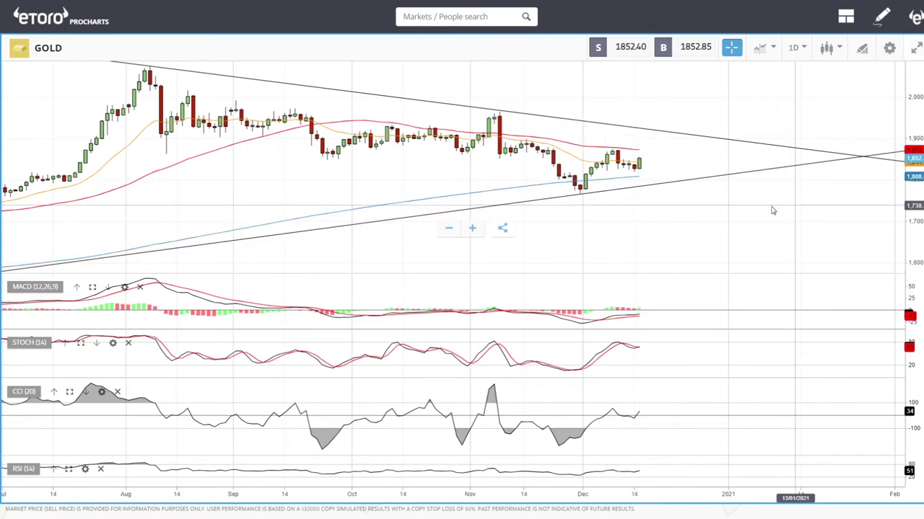
pyautogui.moveTo(784, 209); pyautogui.dragTo(681, 202)
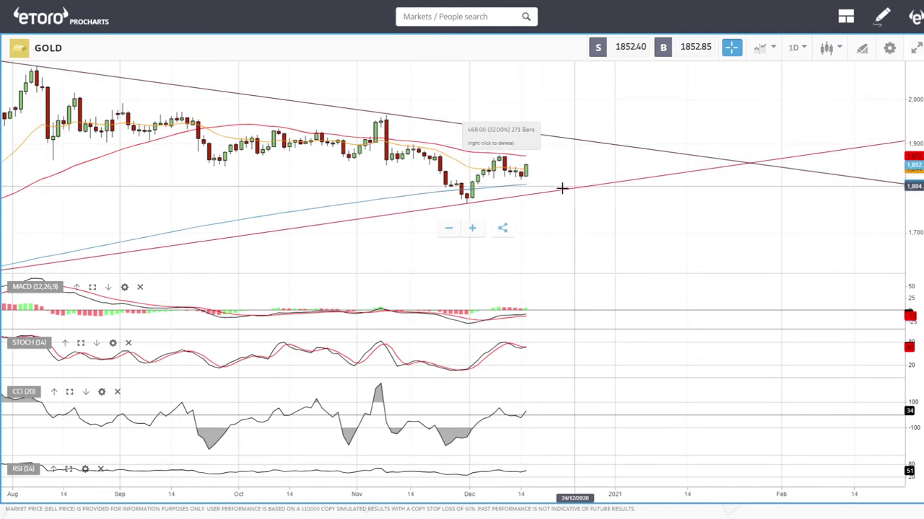
pyautogui.scroll(-2, 706, 232)
pyautogui.scroll(-2, 706, 233)
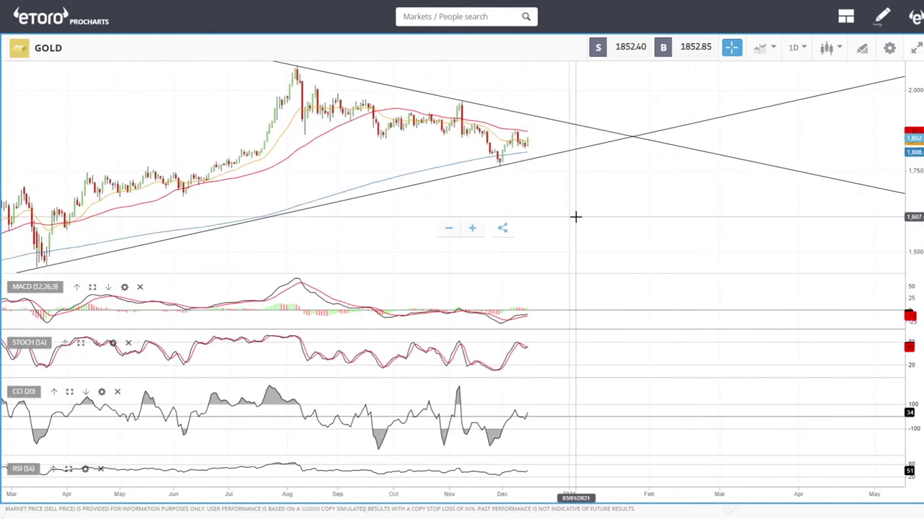
pyautogui.moveTo(575, 199); pyautogui.dragTo(649, 199)
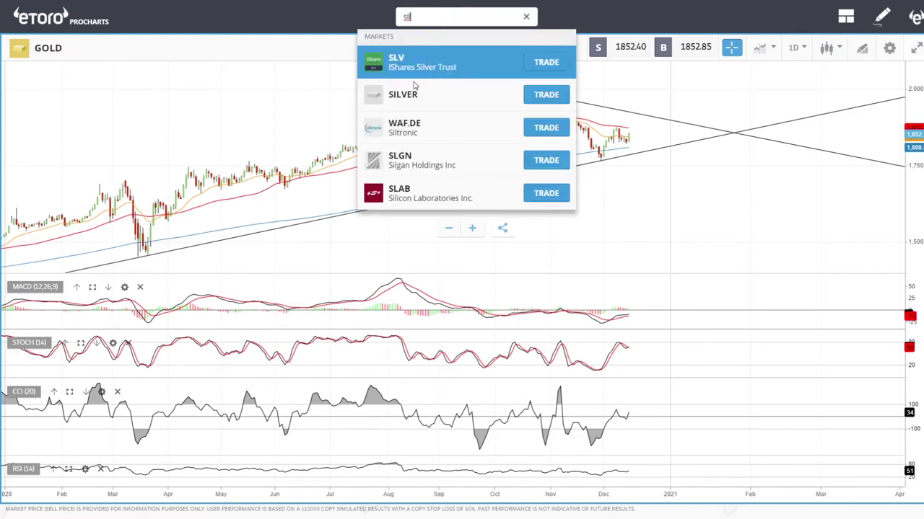
# Search the markets for "sil" and open the SILVER chart, showing the daily candles from July 2020 onward.
pyautogui.click(412, 93)
pyautogui.scroll(3, 703, 205)
pyautogui.scroll(1, 678, 188)
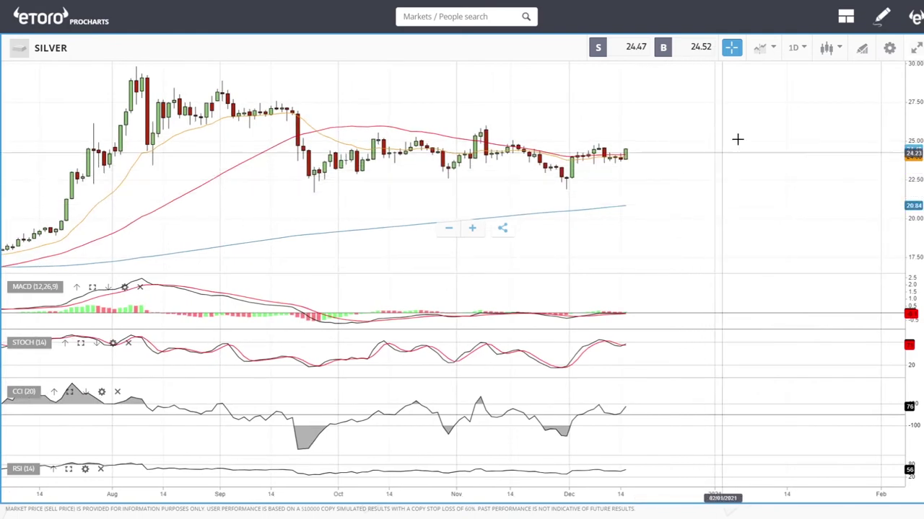
# Draw a descending trend line on the daily SILVER chart from the August 2020 high across the November and December 2020 highs.
pyautogui.click(863, 49)
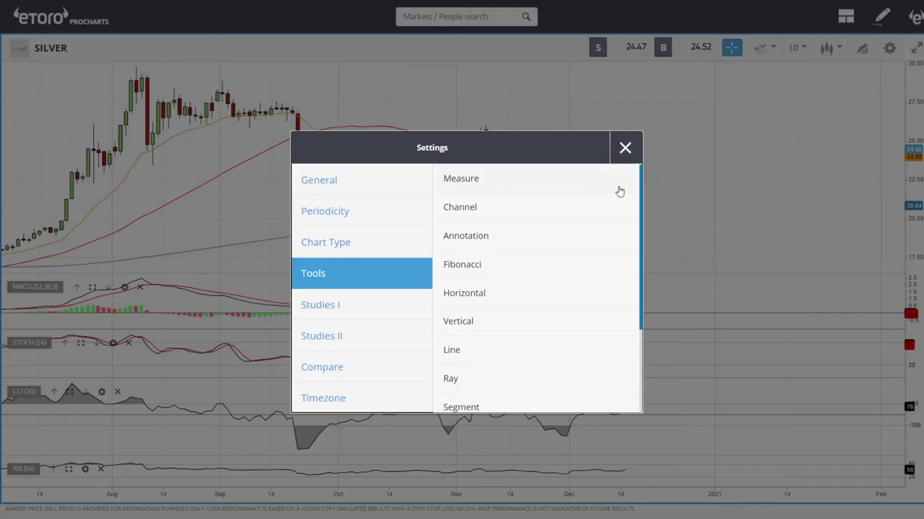
pyautogui.click(469, 352)
pyautogui.click(137, 66)
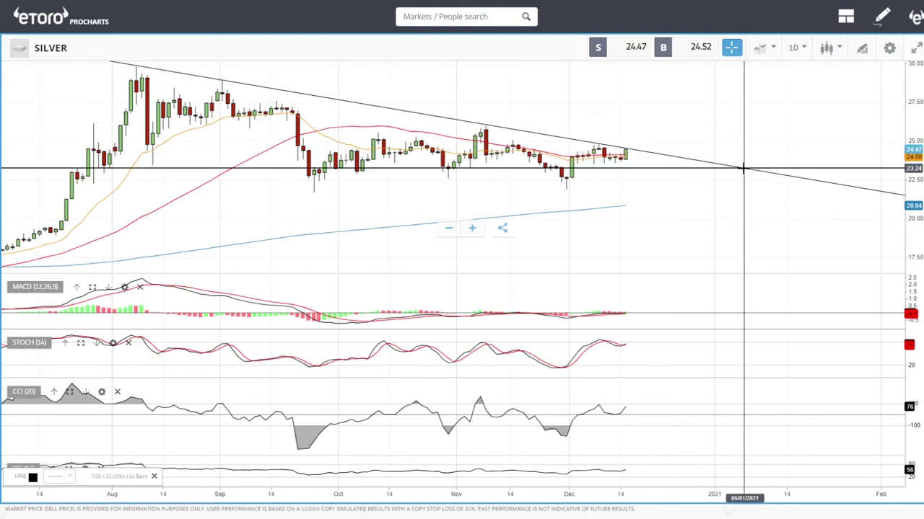
pyautogui.click(744, 169)
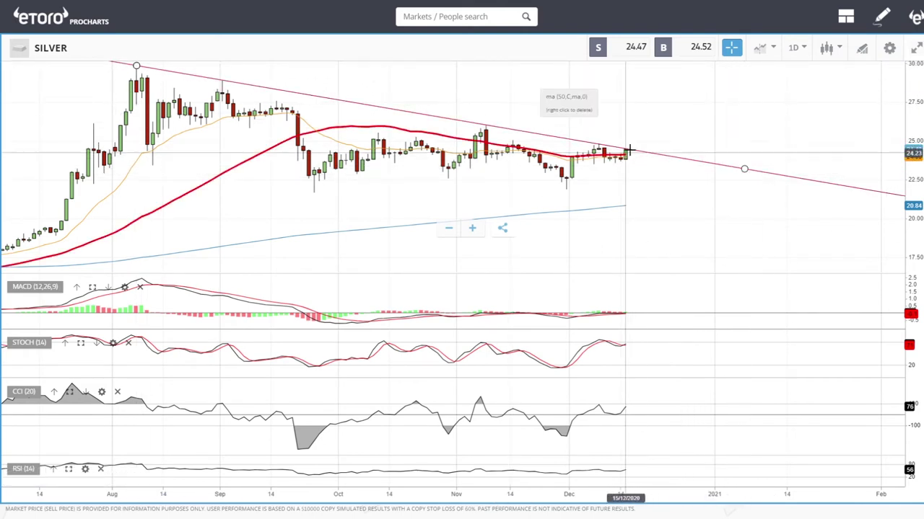
# Draw a rising trend line on the daily SILVER chart from the March 2020 low along the low around the end of November 2020.
pyautogui.scroll(-5, 687, 207)
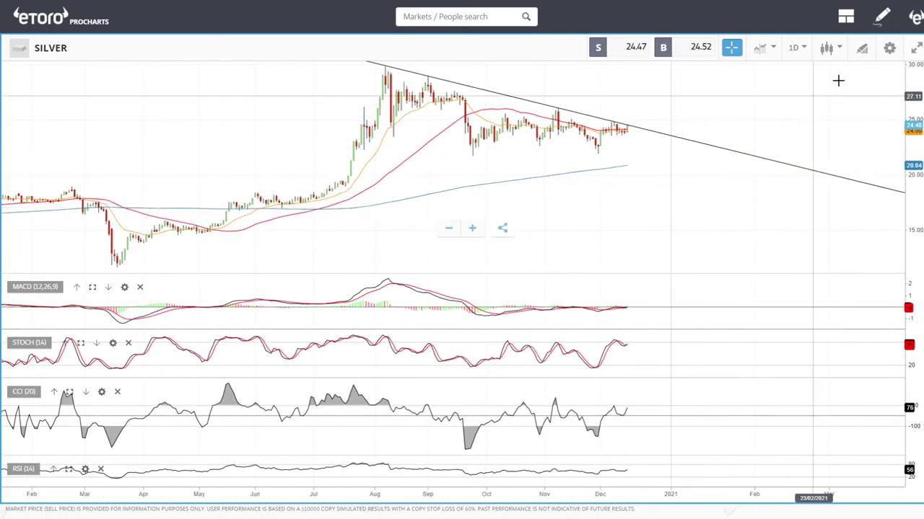
pyautogui.click(862, 50)
pyautogui.click(460, 351)
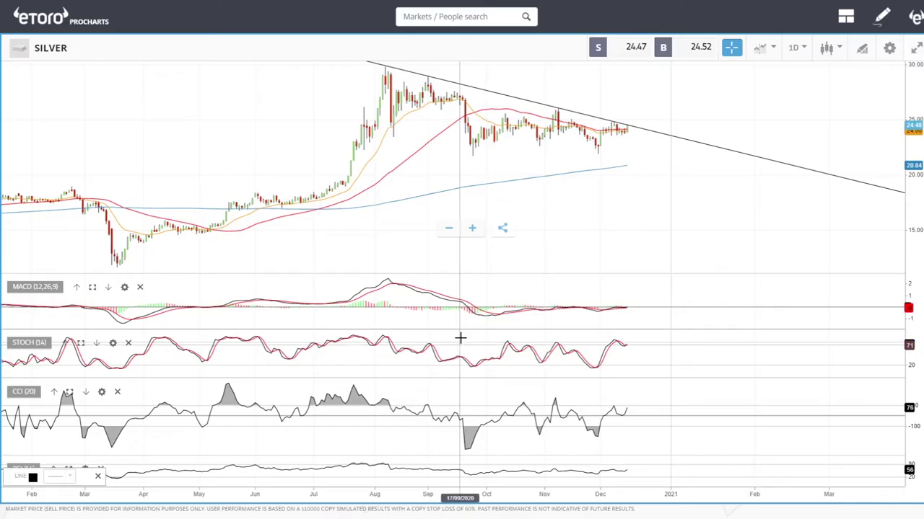
pyautogui.moveTo(116, 268)
pyautogui.mouseDown()
pyautogui.moveTo(657, 149)
pyautogui.moveTo(663, 137)
pyautogui.mouseUp()
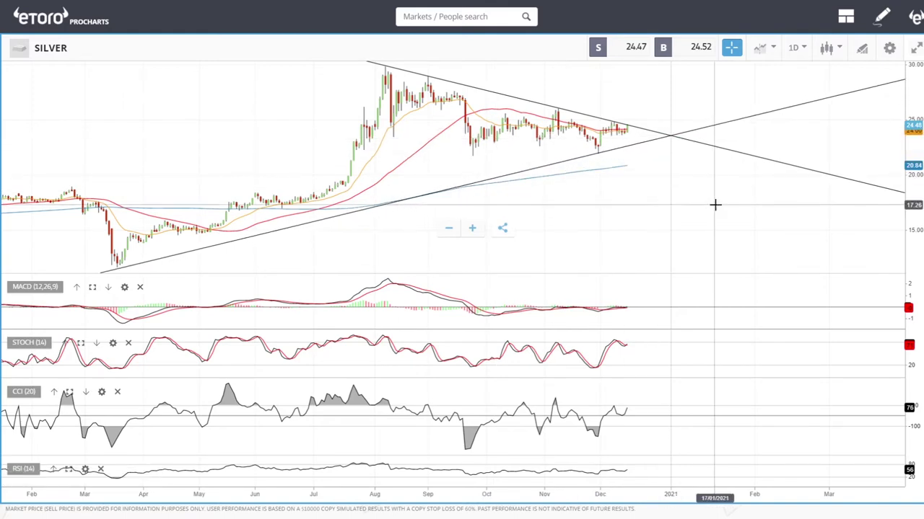
# Examine the SILVER price against the two converging trend lines on daily and 1-hour candles, finishing on the 1D periodicity.
pyautogui.scroll(5, 715, 205)
pyautogui.scroll(1, 715, 205)
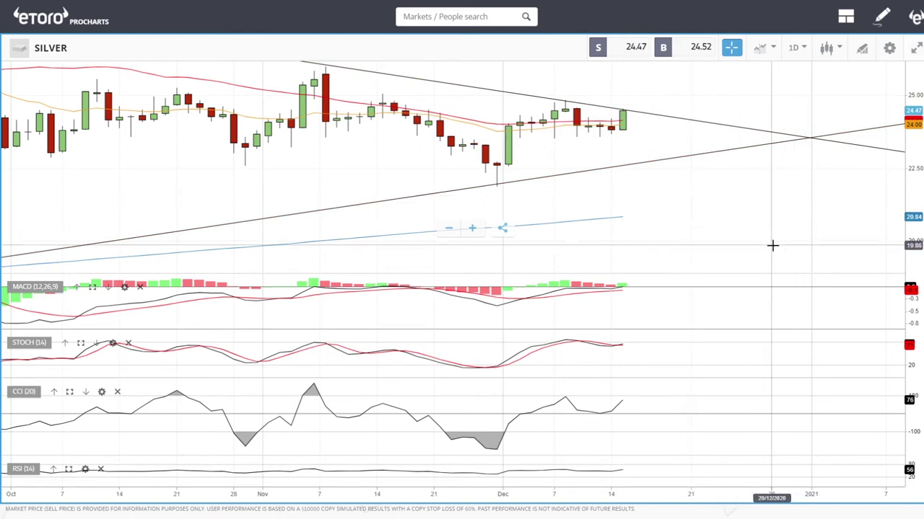
pyautogui.scroll(-3, 772, 245)
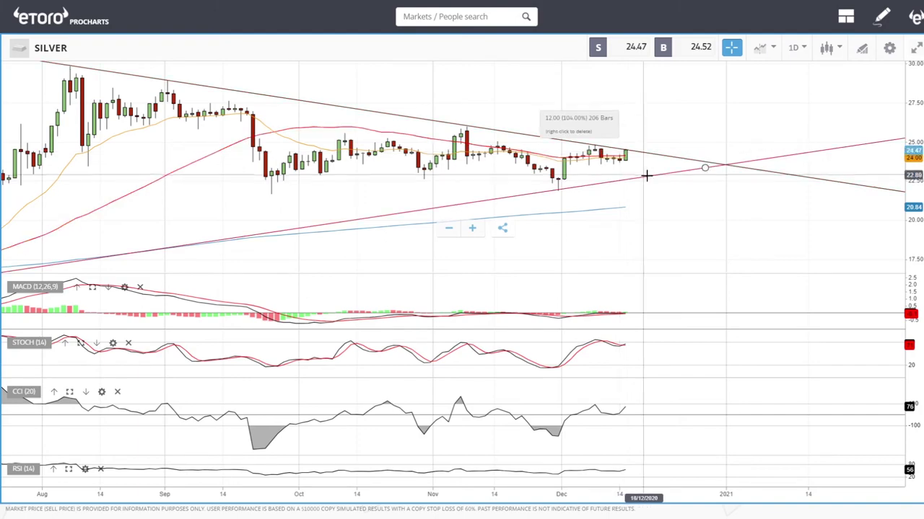
pyautogui.click(798, 49)
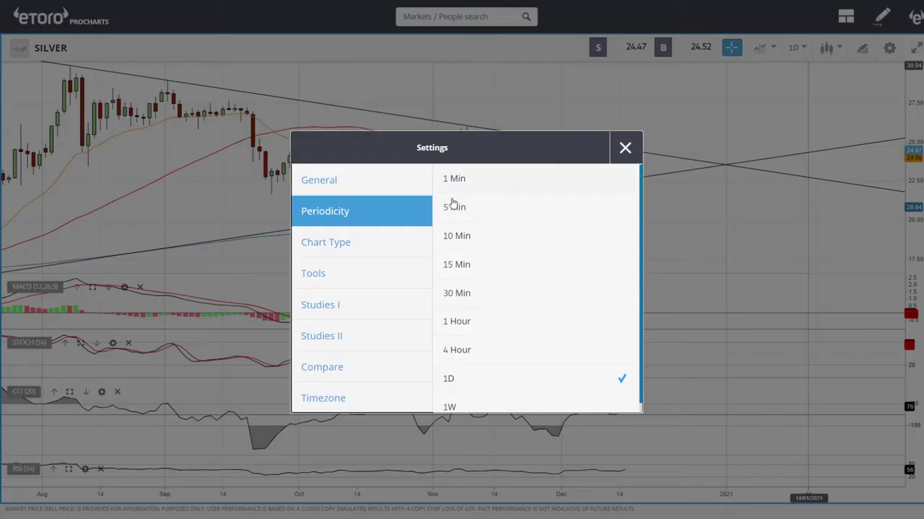
pyautogui.click(623, 147)
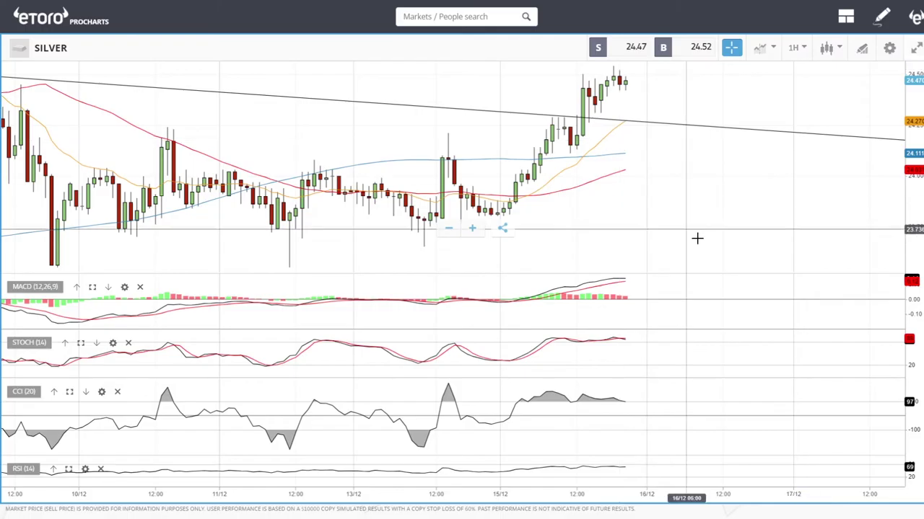
pyautogui.scroll(5, 631, 111)
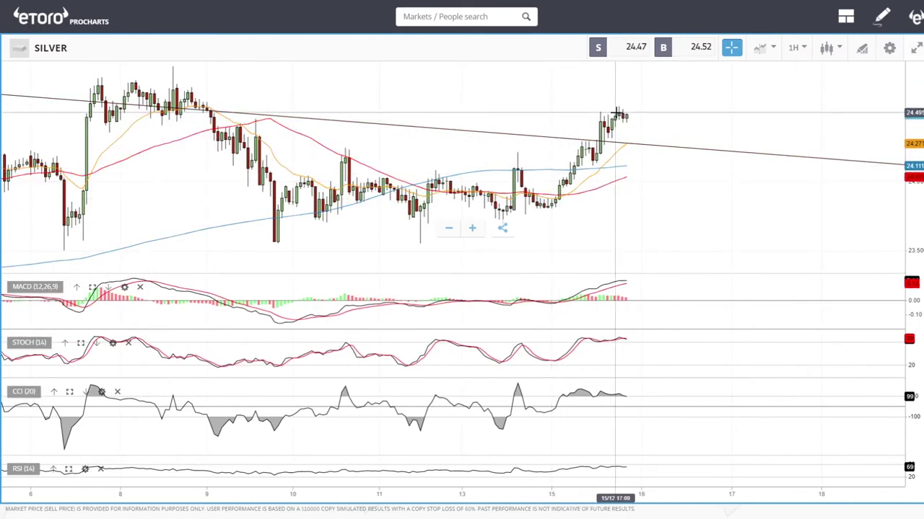
pyautogui.moveTo(643, 143)
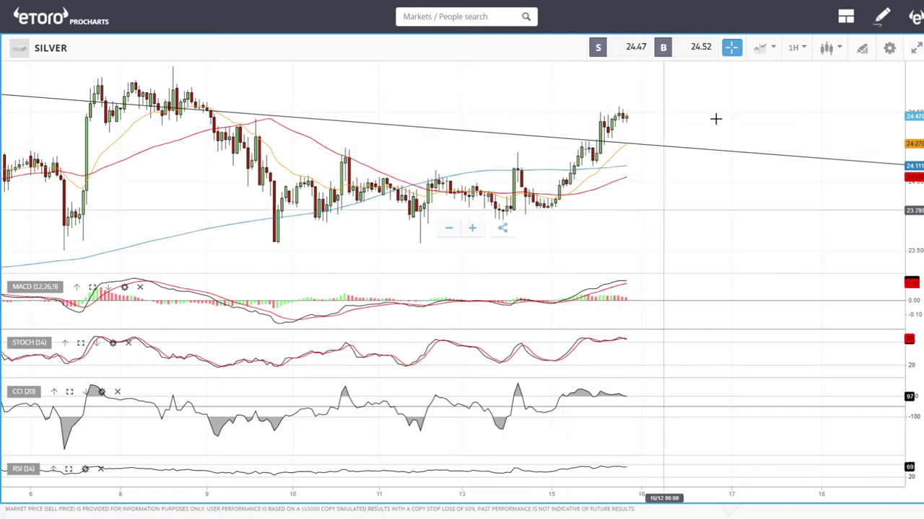
pyautogui.click(794, 47)
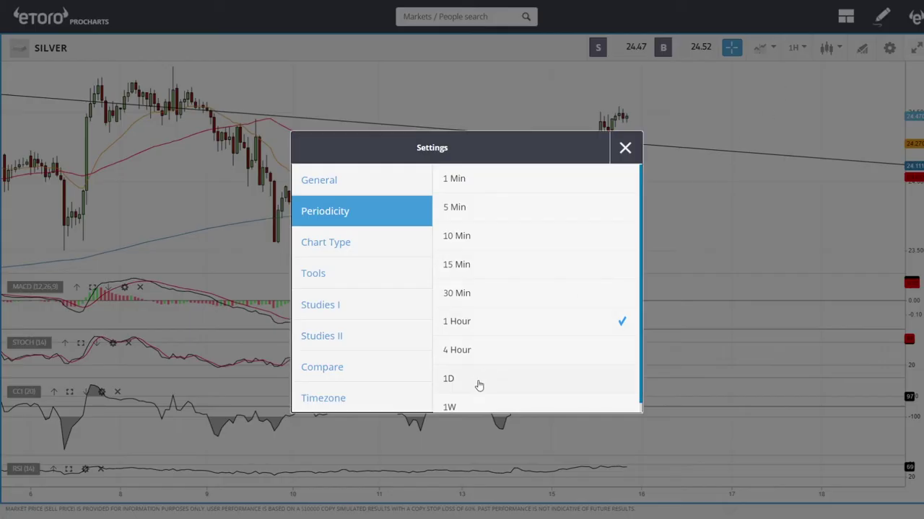
pyautogui.click(625, 148)
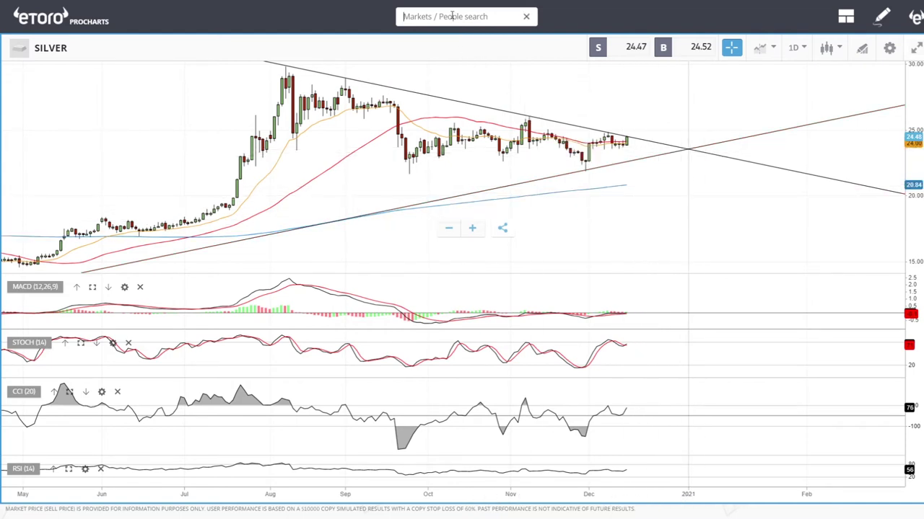
# Search the markets for "pla", open the PLATINUM chart and examine its recent daily candles against the moving averages.
pyautogui.write('la')
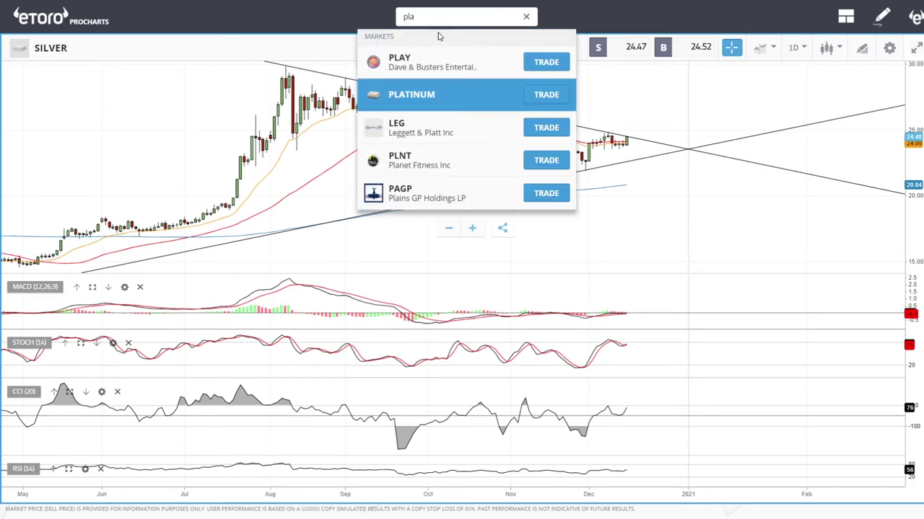
pyautogui.press('Return')
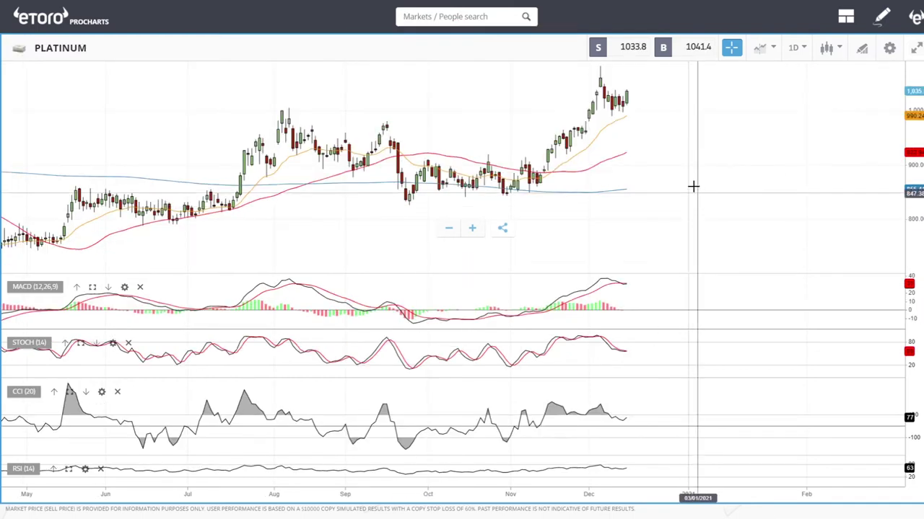
pyautogui.scroll(5, 694, 189)
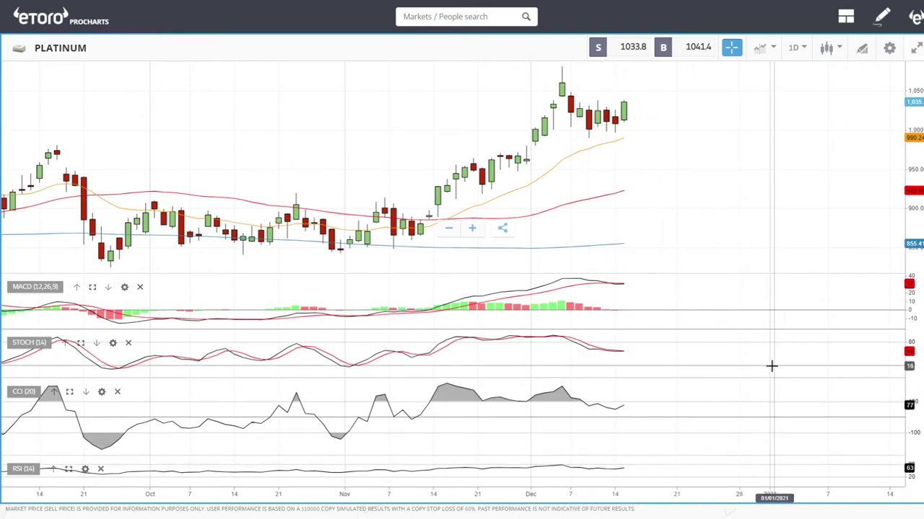
pyautogui.scroll(-3, 771, 366)
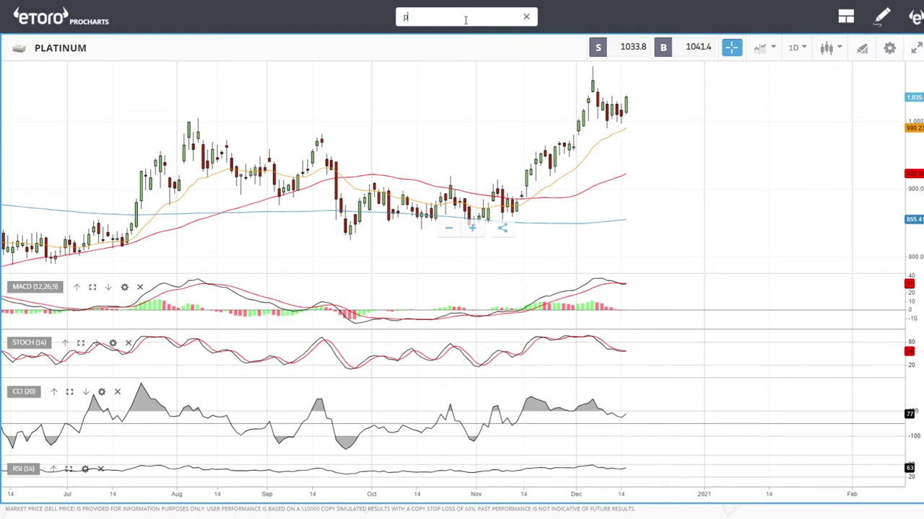
# Search for "pall", open the PALLADIUM chart and draw a horizontal level at about 2,446 across the early December 2020 highs.
pyautogui.write('all')
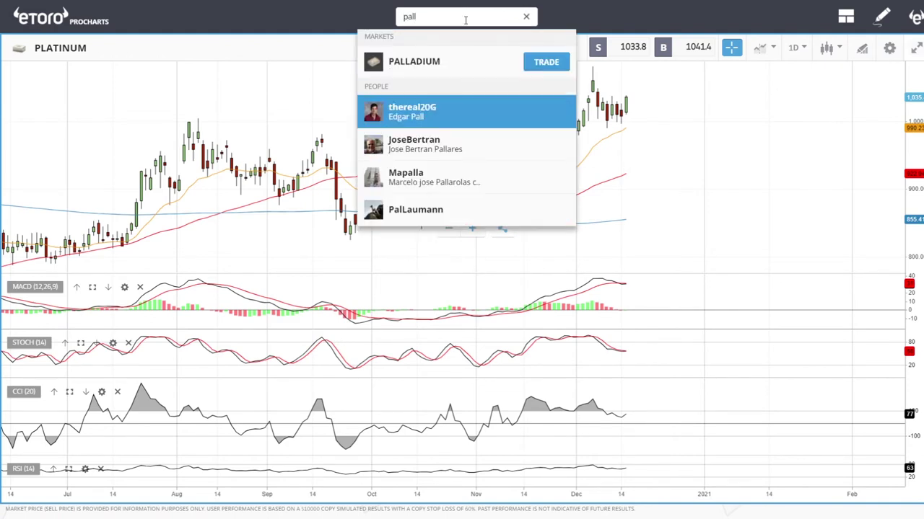
pyautogui.click(450, 64)
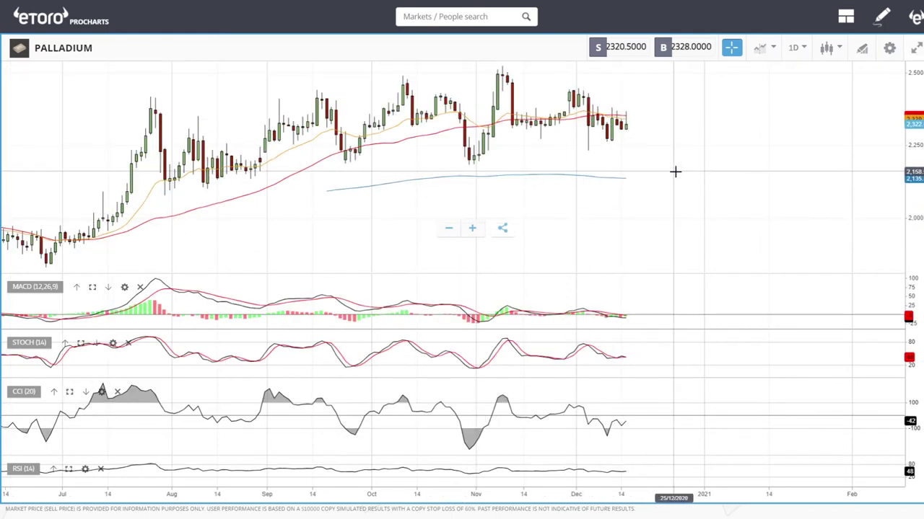
pyautogui.click(861, 50)
pyautogui.click(465, 350)
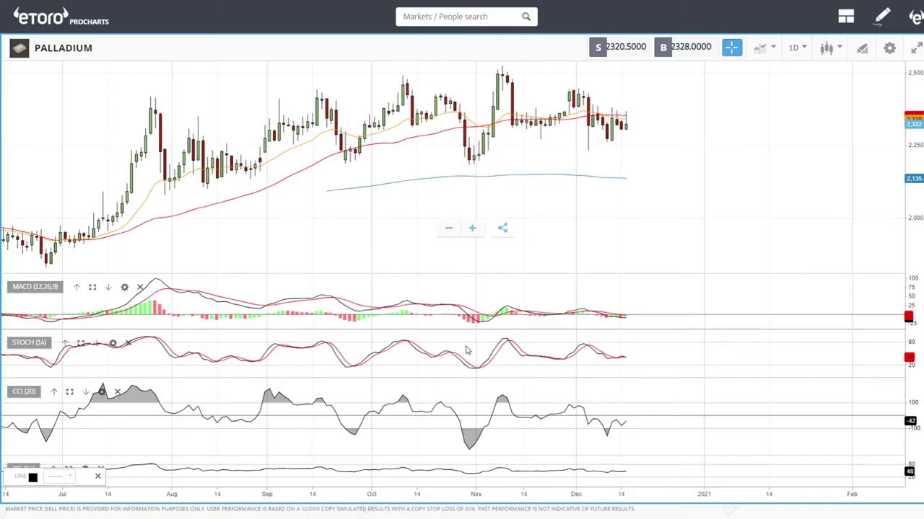
pyautogui.click(863, 48)
pyautogui.click(486, 297)
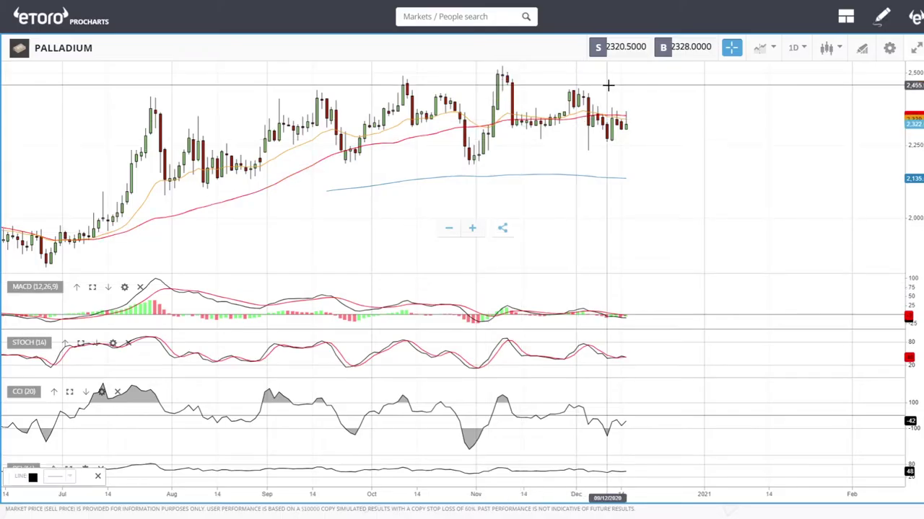
pyautogui.click(607, 88)
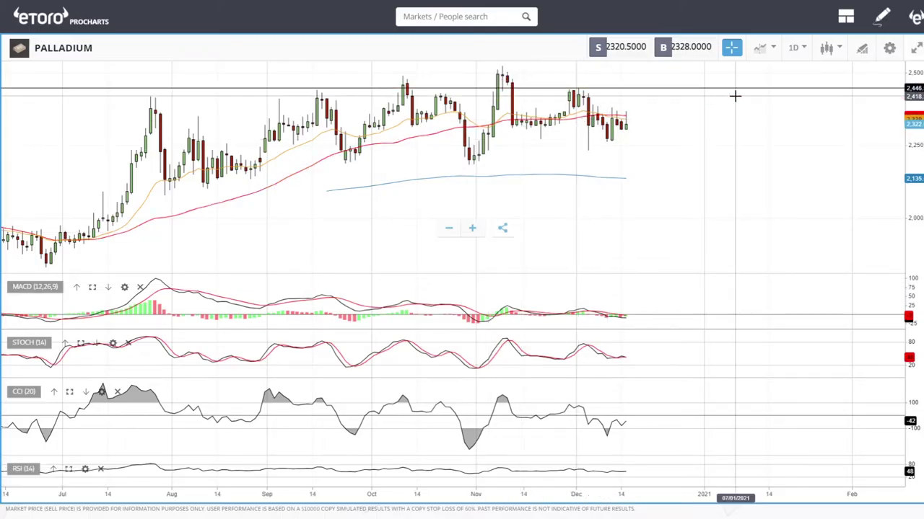
# Draw a horizontal level at about 2,187 along the PALLADIUM lows around the start of November 2020 and examine the range between both levels.
pyautogui.click(862, 47)
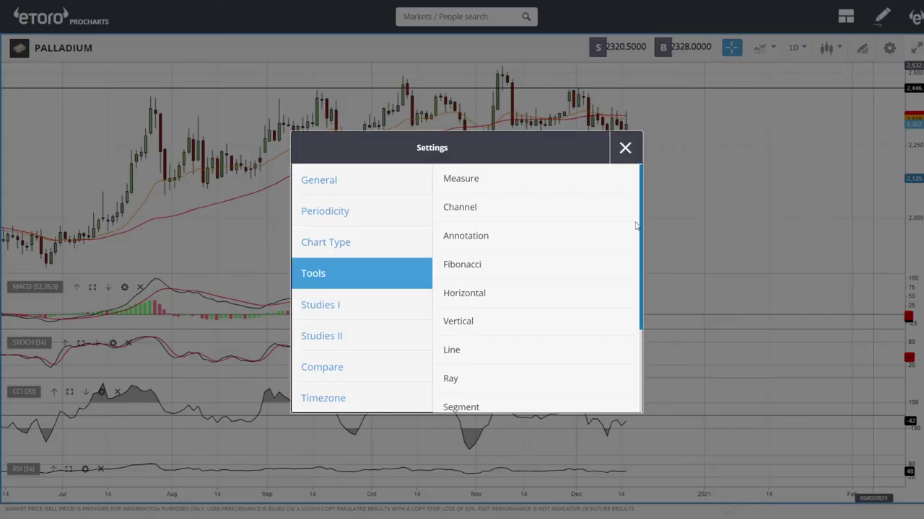
pyautogui.click(483, 297)
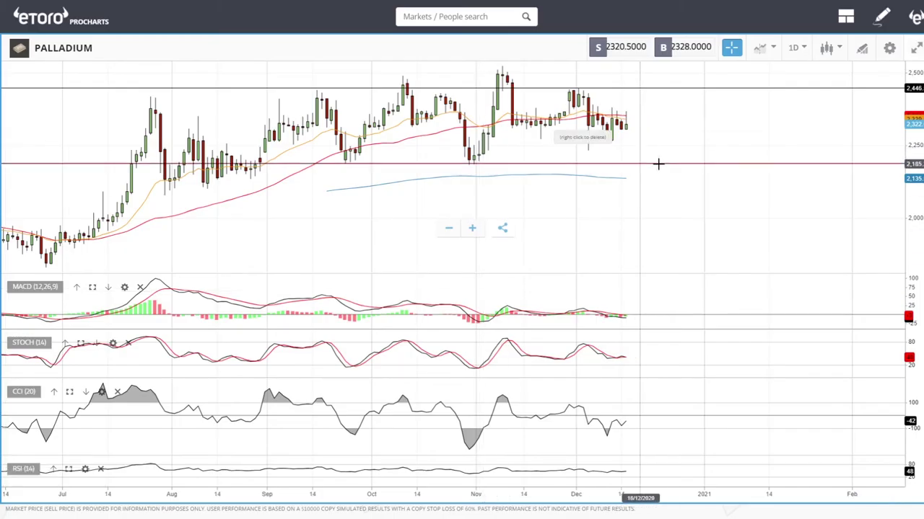
pyautogui.click(641, 163)
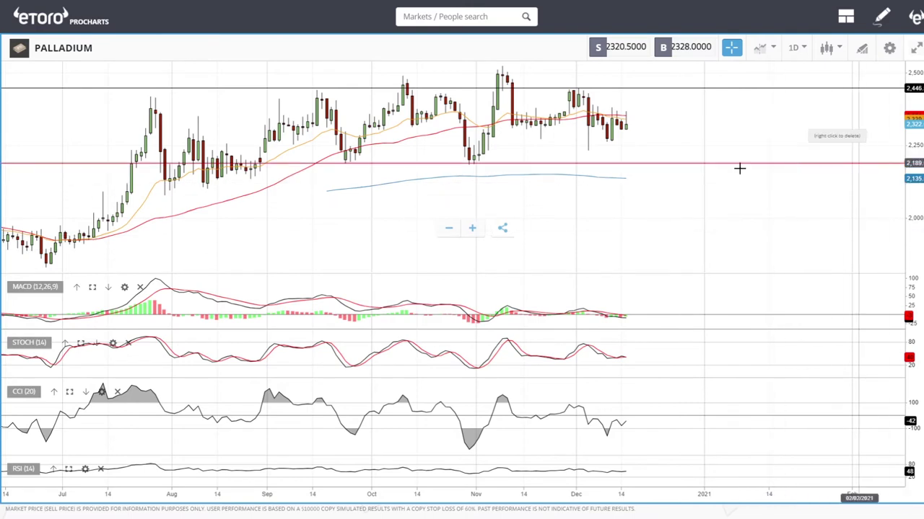
pyautogui.scroll(5, 726, 171)
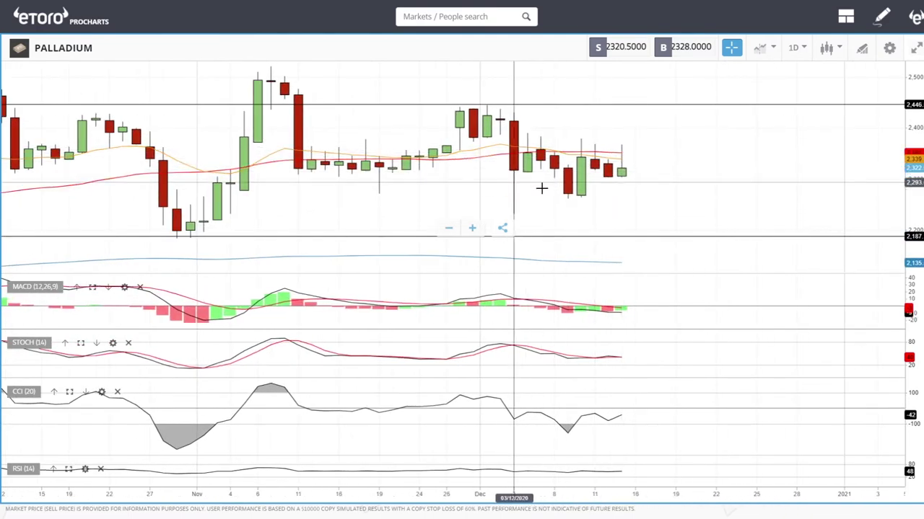
pyautogui.scroll(-5, 693, 178)
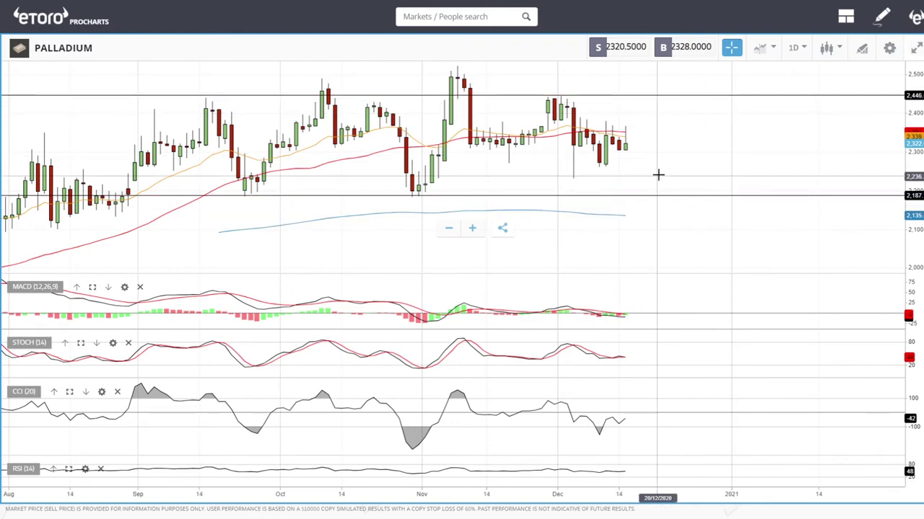
pyautogui.scroll(-3, 659, 177)
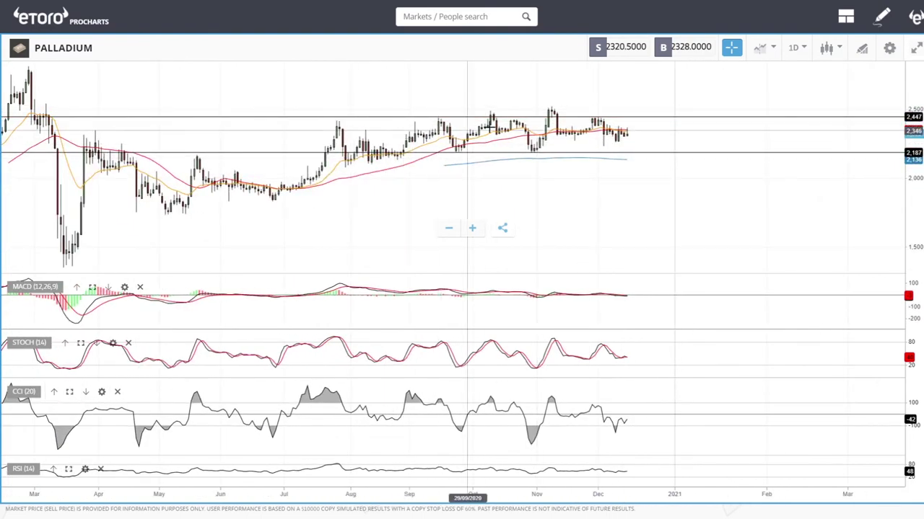
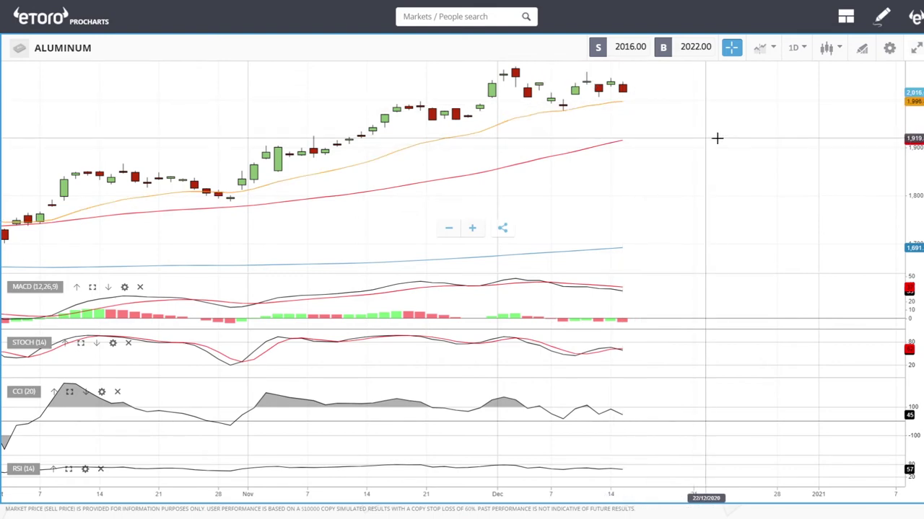
# Examine the daily ALUMINUM candles against the moving averages, and search the markets for "nick" to open the NICKEL chart.
pyautogui.scroll(-3, 649, 156)
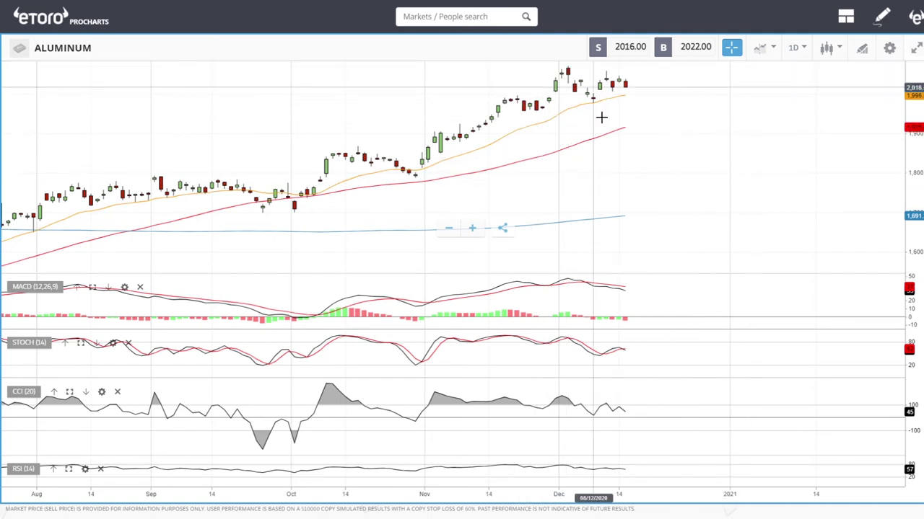
pyautogui.scroll(5, 665, 90)
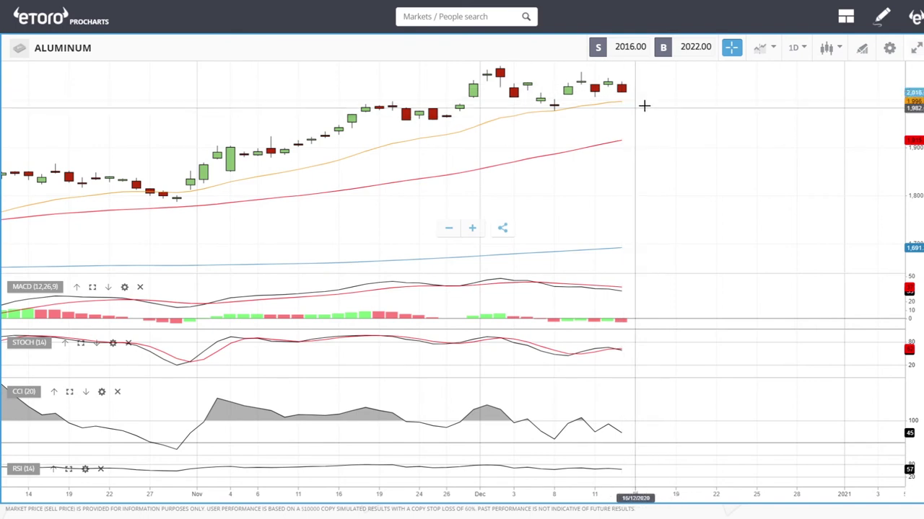
pyautogui.click(443, 17)
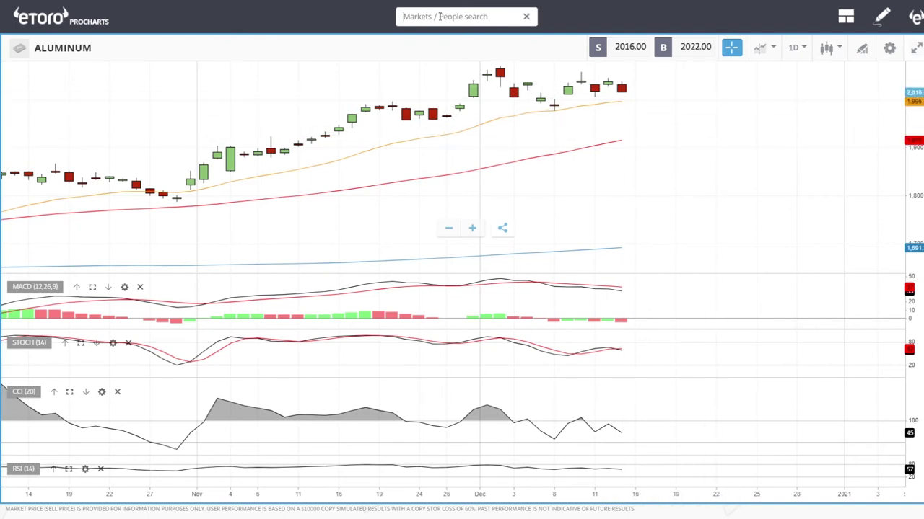
pyautogui.write('nic')
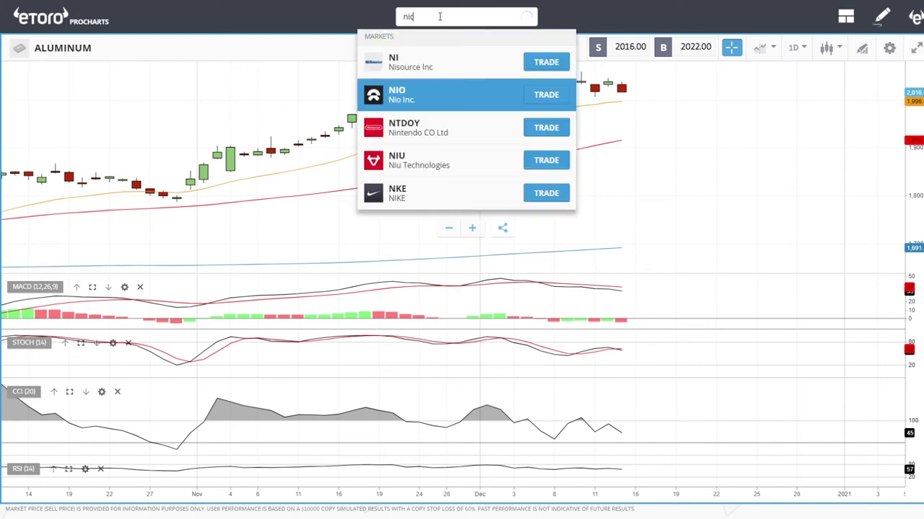
pyautogui.write('k')
pyautogui.click(413, 95)
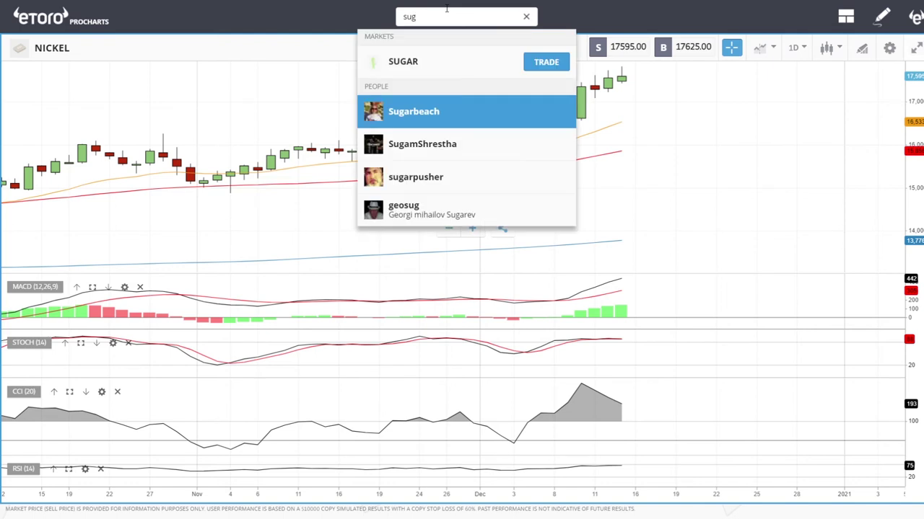
# Search the markets for "sug", open the SUGAR chart and examine its daily candles since August 2020.
pyautogui.click(404, 60)
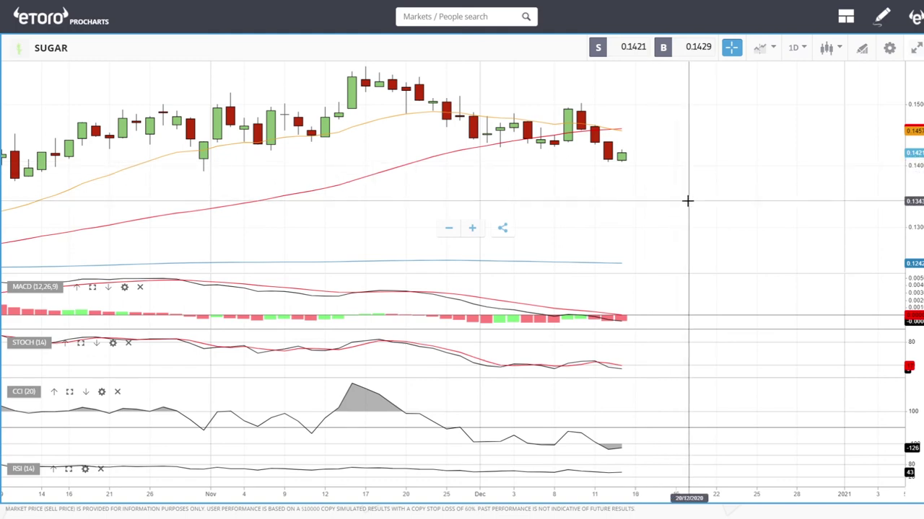
pyautogui.scroll(-3, 686, 199)
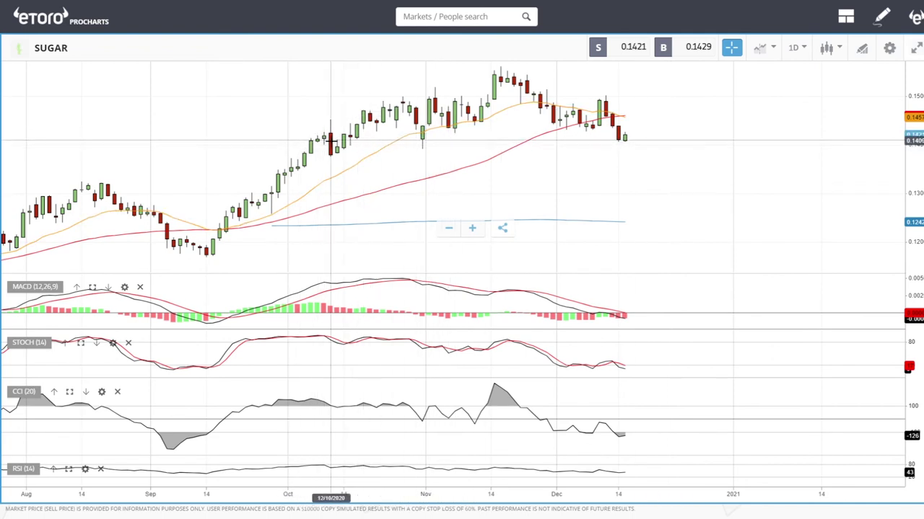
pyautogui.scroll(5, 704, 148)
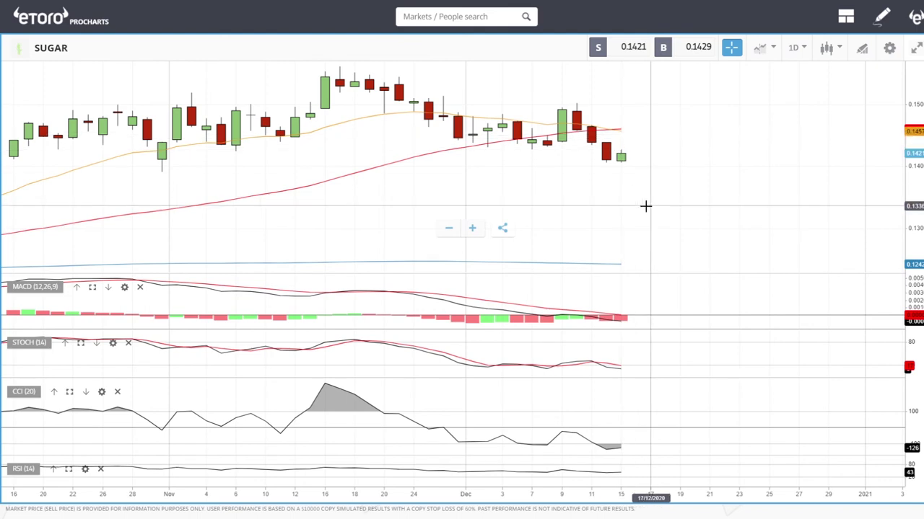
# Draw a Fibonacci retracement on the SUGAR chart from the late April 2020 low up to the mid-November 2020 high.
pyautogui.scroll(-3, 683, 209)
pyautogui.scroll(-5, 682, 209)
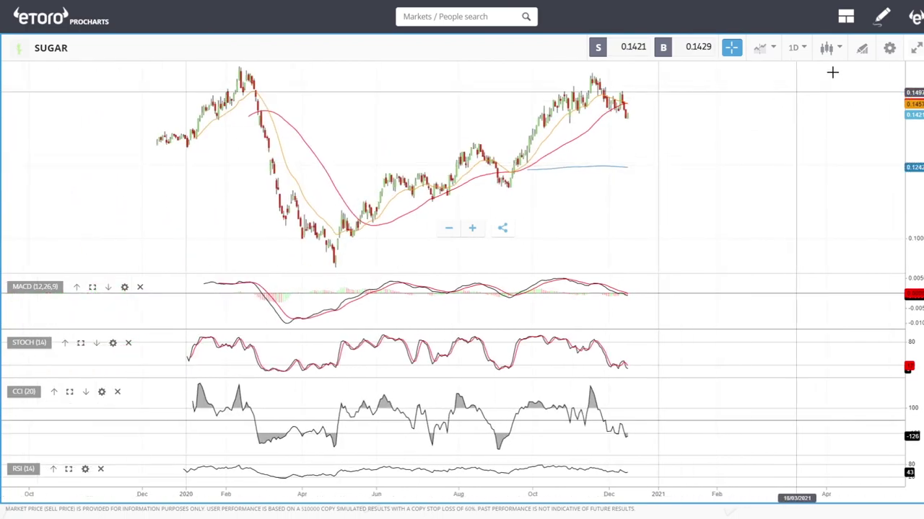
pyautogui.click(863, 52)
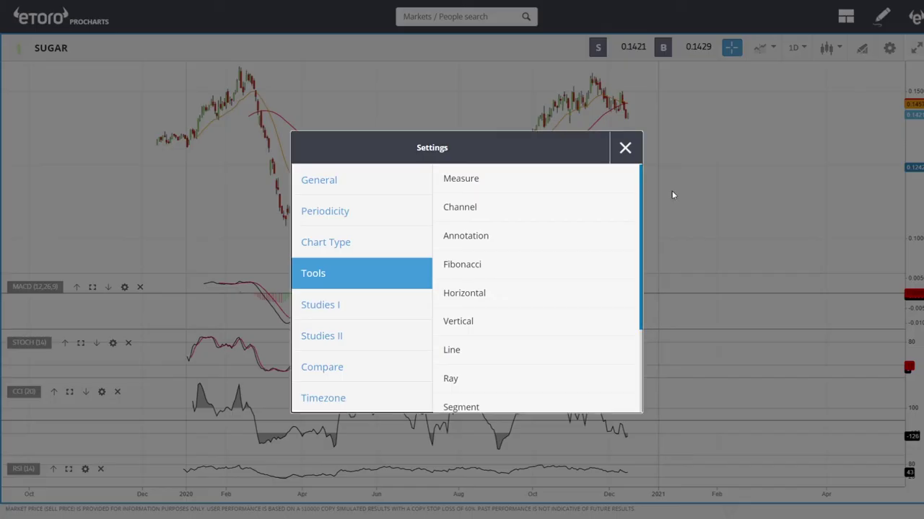
pyautogui.click(473, 269)
pyautogui.click(334, 264)
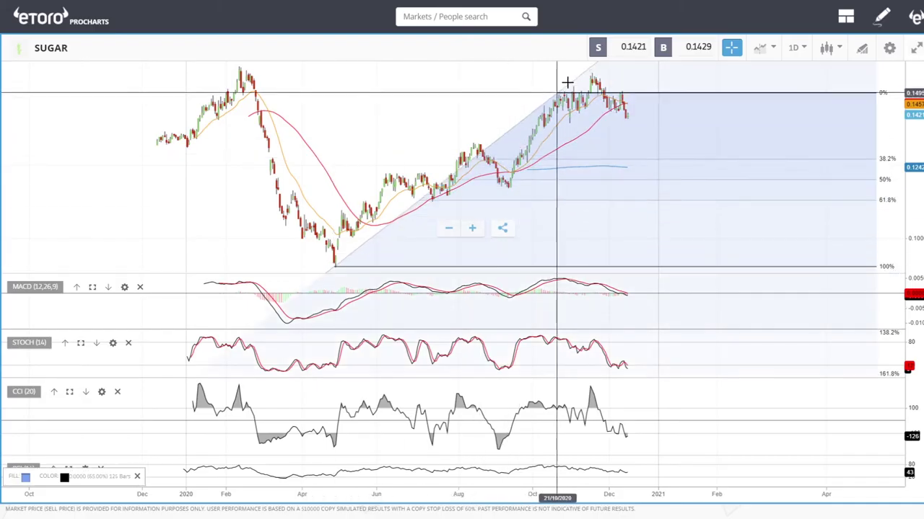
pyautogui.click(592, 75)
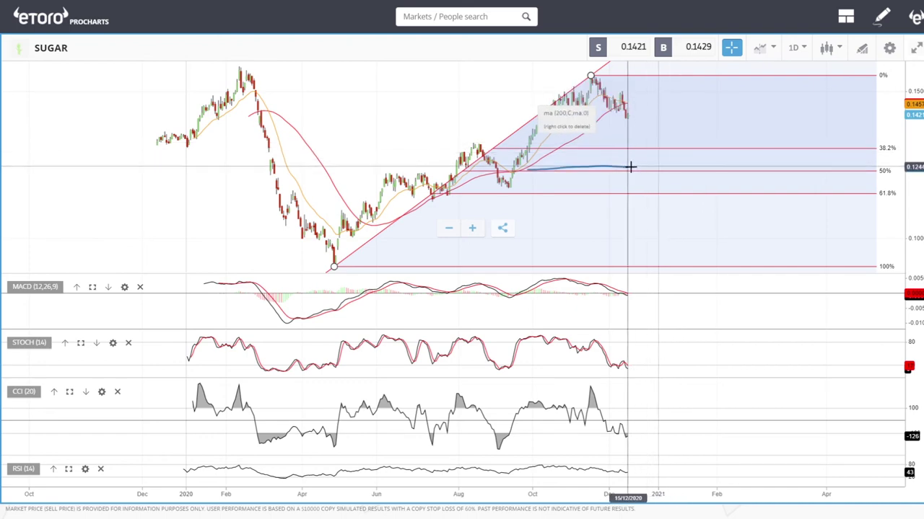
# Examine the SUGAR candles and moving averages against the retracement levels, and delete the Fibonacci drawing.
pyautogui.scroll(4, 707, 130)
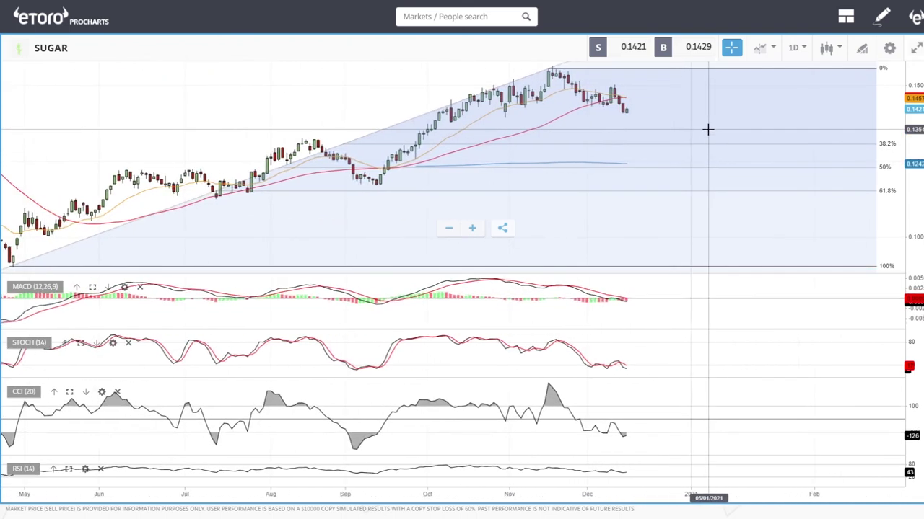
pyautogui.scroll(-3, 371, 227)
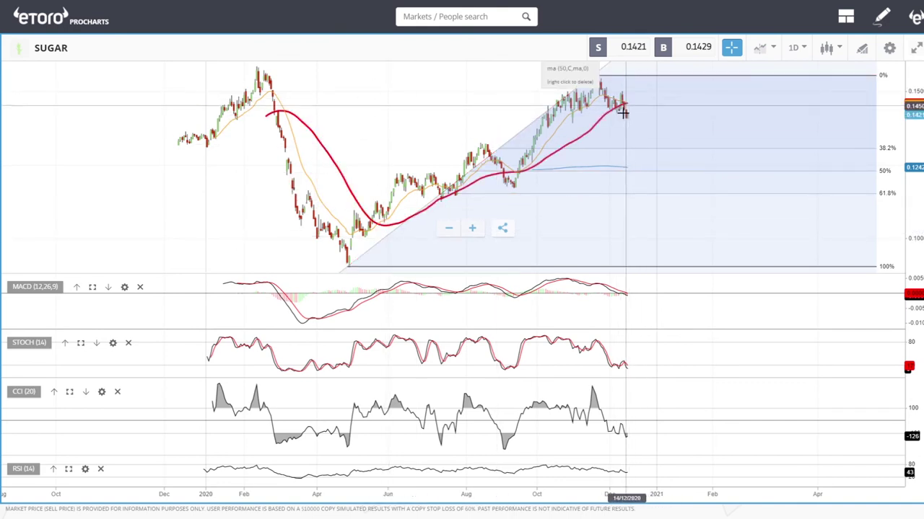
pyautogui.scroll(5, 659, 111)
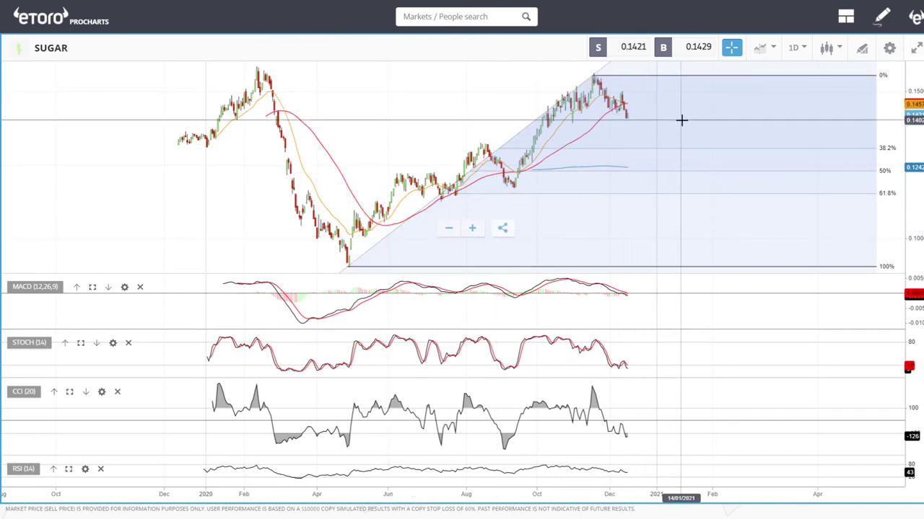
pyautogui.rightClick(549, 70)
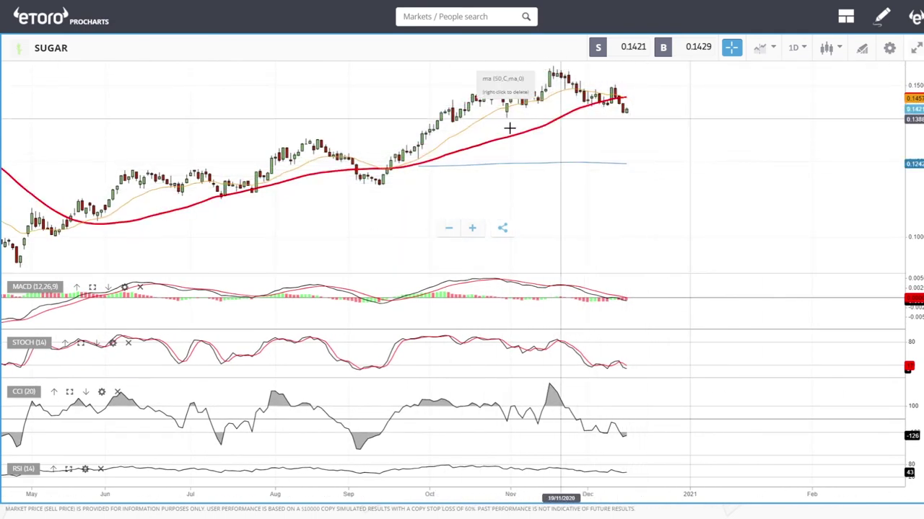
# Search the markets for "cot" and open the COTTON chart.
pyautogui.click(464, 18)
pyautogui.write('co')
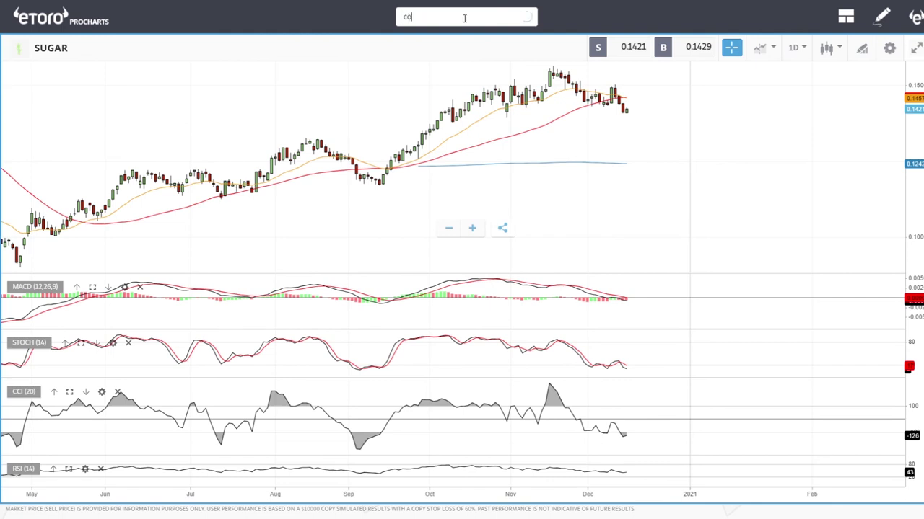
pyautogui.write('t')
pyautogui.click(419, 91)
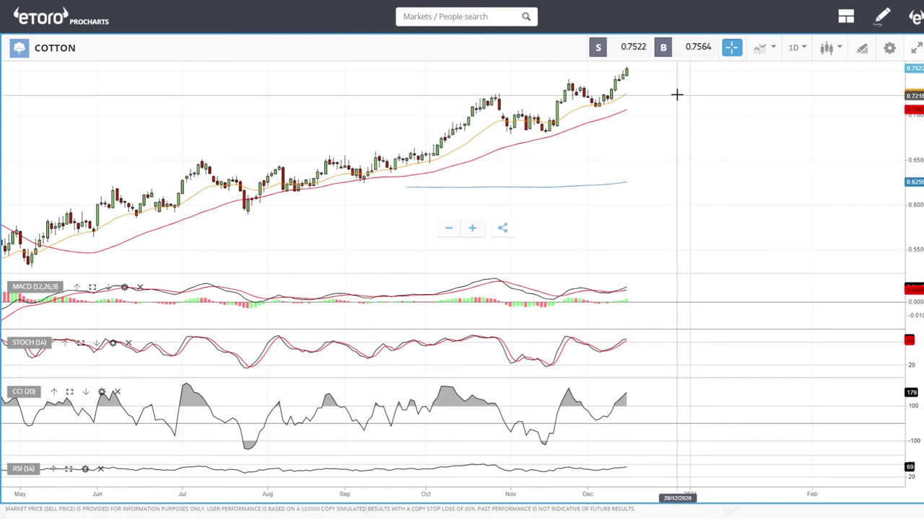
# Examine the daily COTTON candles since September 2020, and search the markets for "coc" to open the COCOA chart.
pyautogui.scroll(3, 676, 93)
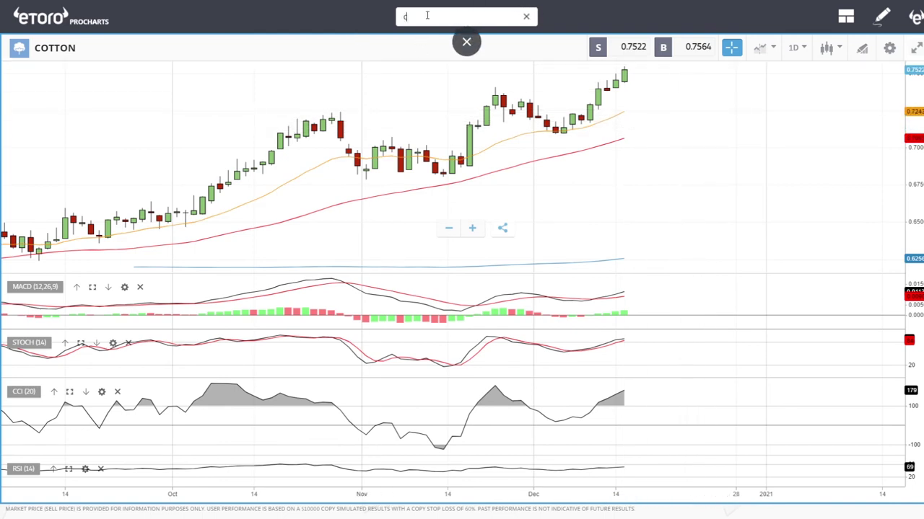
pyautogui.write('c')
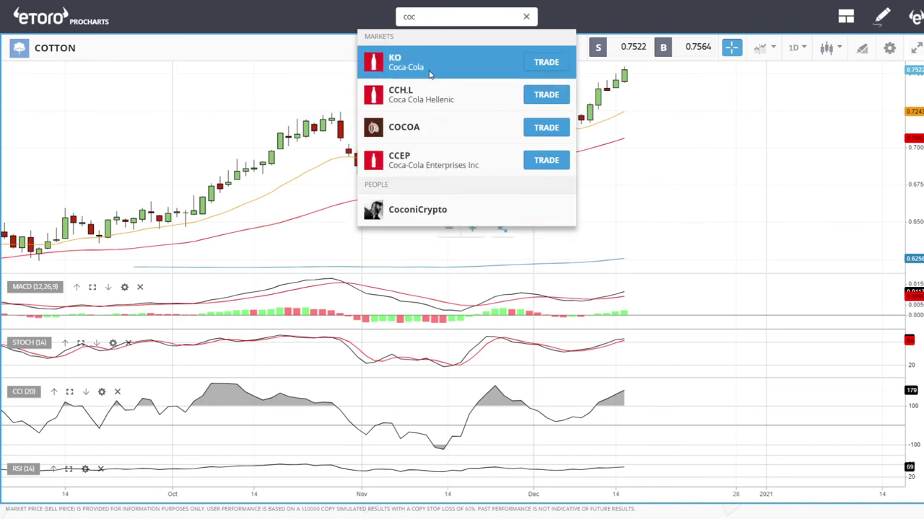
pyautogui.click(440, 127)
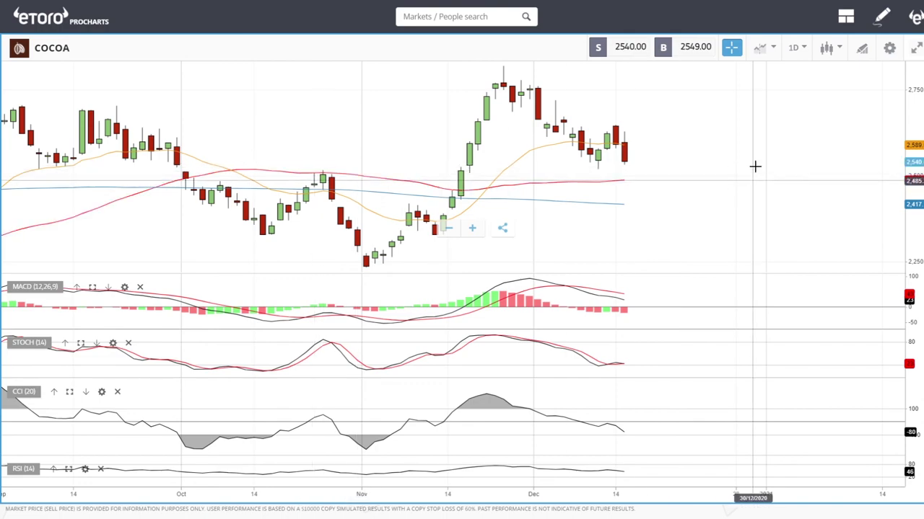
# Draw a Fibonacci retracement on COCOA from the early November 2020 low to the 24 November high at about 2,821, examine its levels and delete it.
pyautogui.click(862, 48)
pyautogui.click(474, 267)
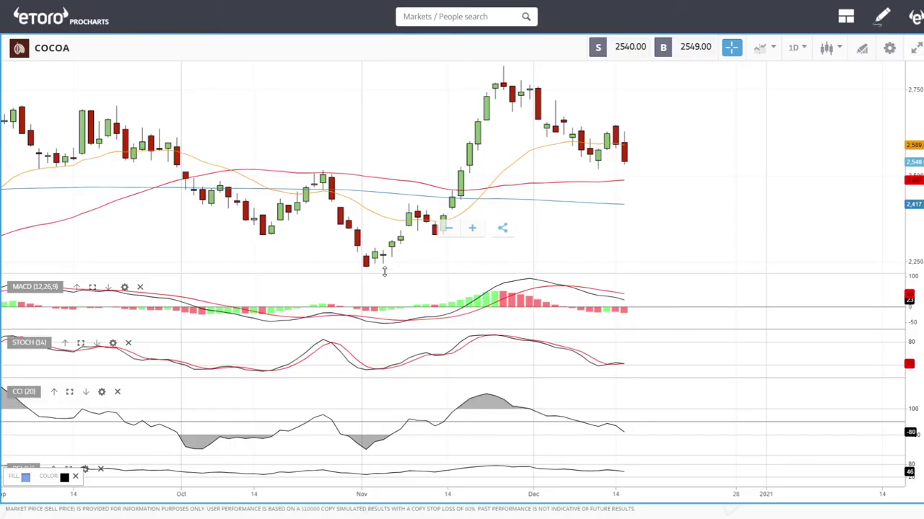
pyautogui.click(366, 264)
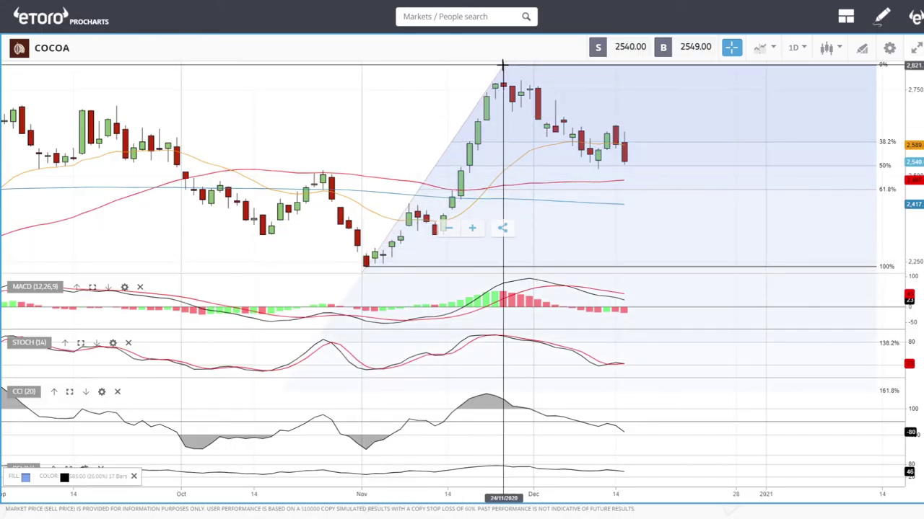
pyautogui.click(503, 65)
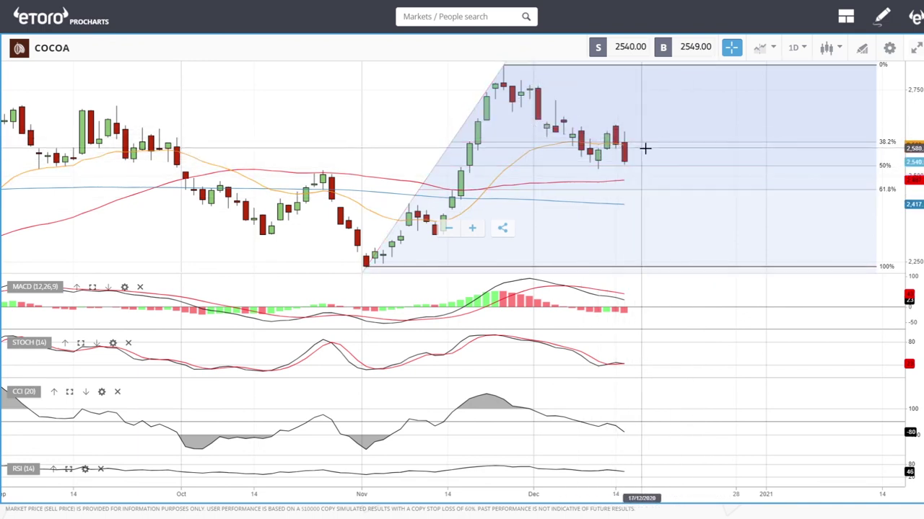
pyautogui.rightClick(503, 66)
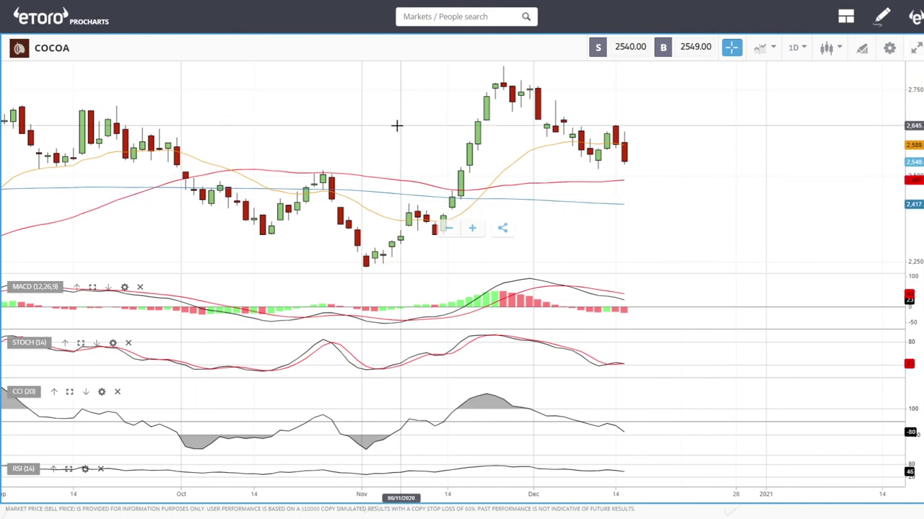
# Search the markets for "whe", open the WHEAT chart and examine its daily candles against the moving averages.
pyautogui.write('wh')
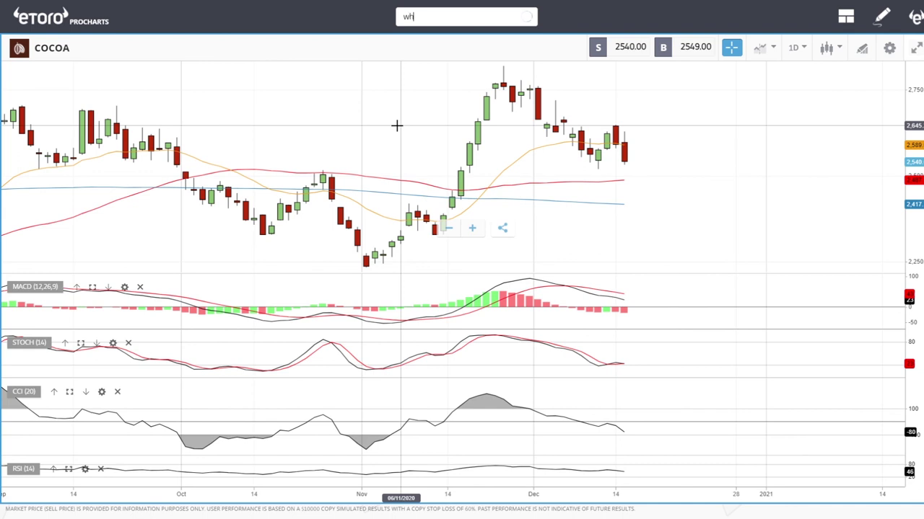
pyautogui.write('e')
pyautogui.click(407, 62)
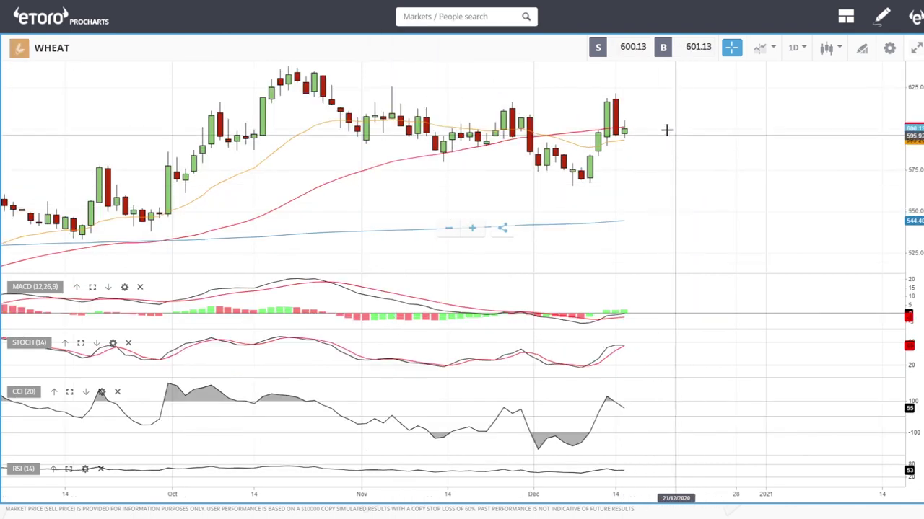
pyautogui.scroll(3, 641, 141)
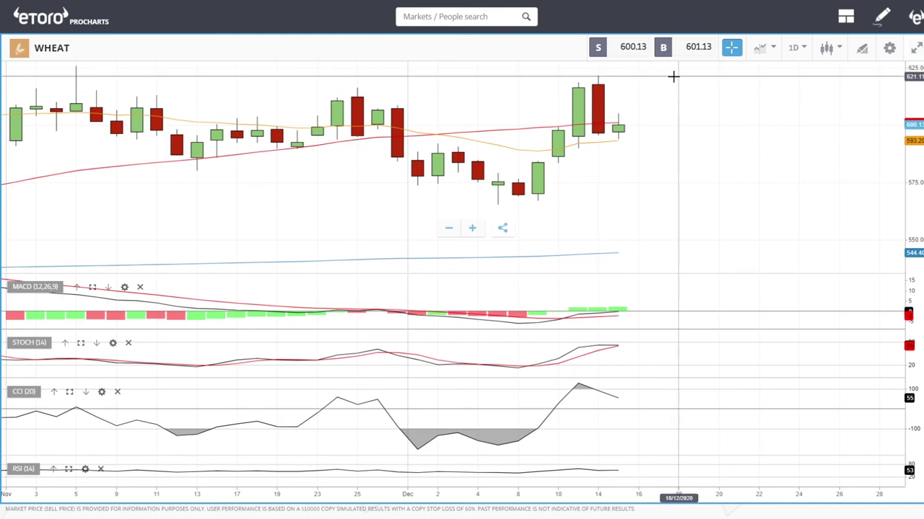
pyautogui.scroll(-3, 699, 144)
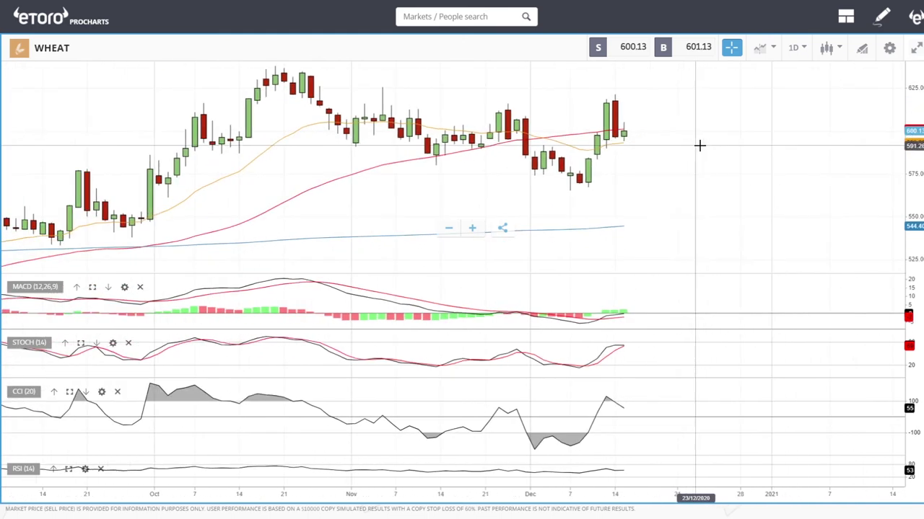